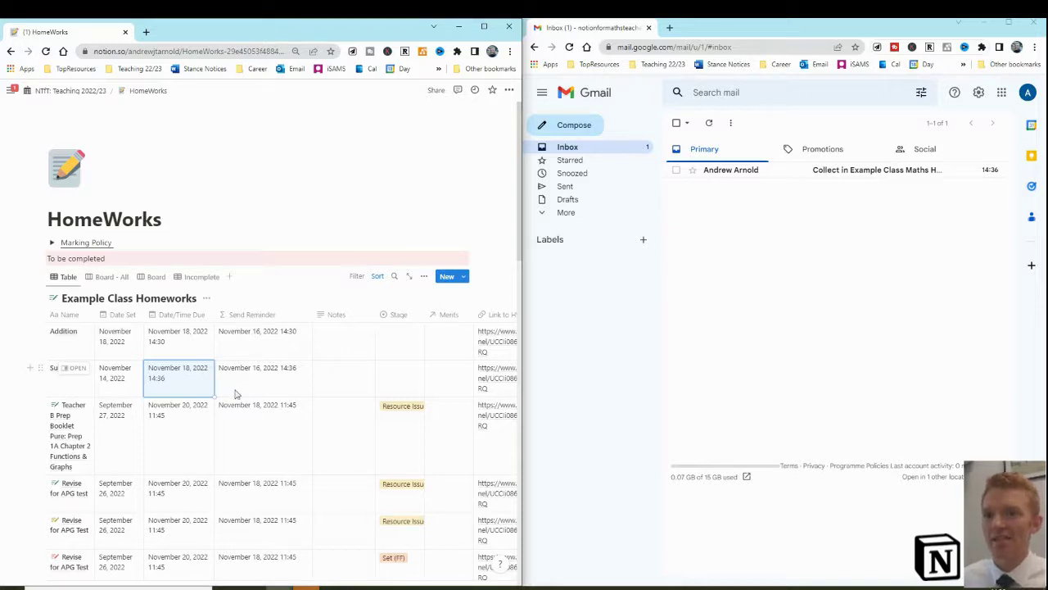
Open the Subtraction collect-in reminder email and review the subject's homework name and set date.
click(732, 170)
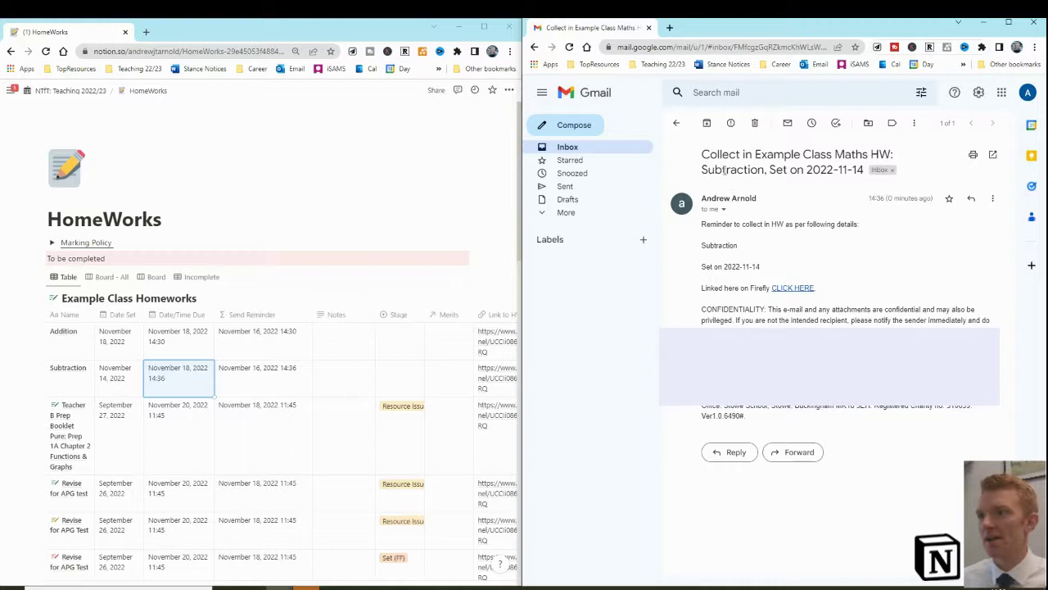
drag(709, 154, 858, 155)
drag(765, 171, 672, 168)
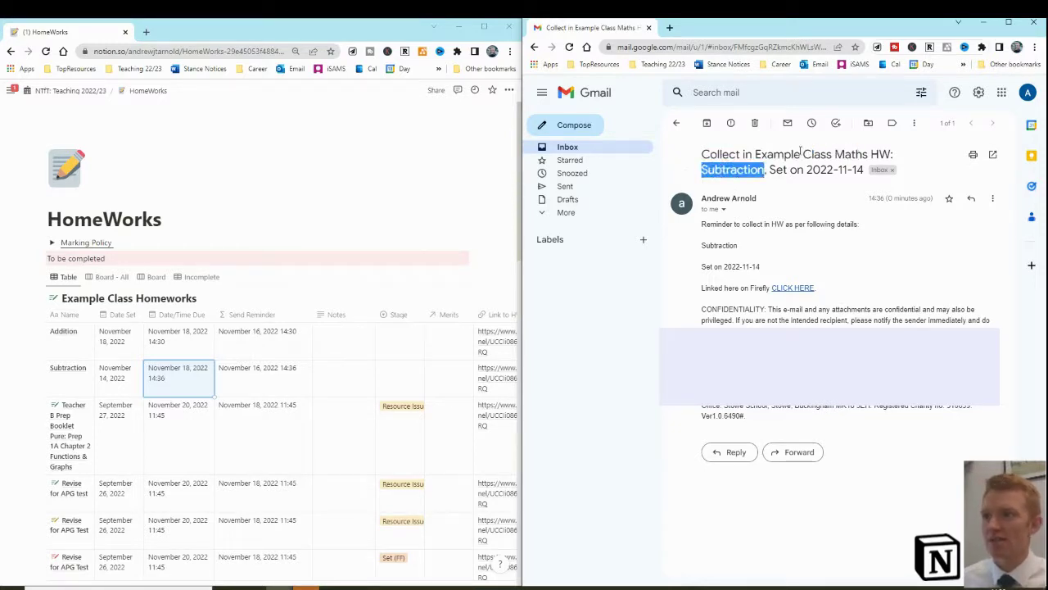
drag(772, 169, 863, 171)
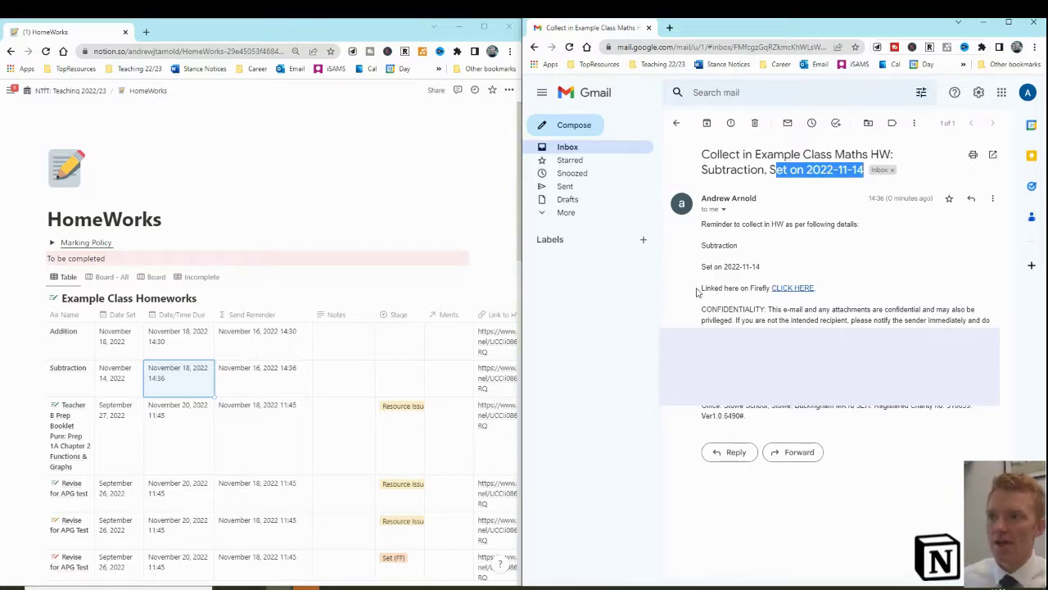
Follow the email body's CLICK HERE link to the Notion For Teachers YouTube channel.
drag(701, 289, 830, 290)
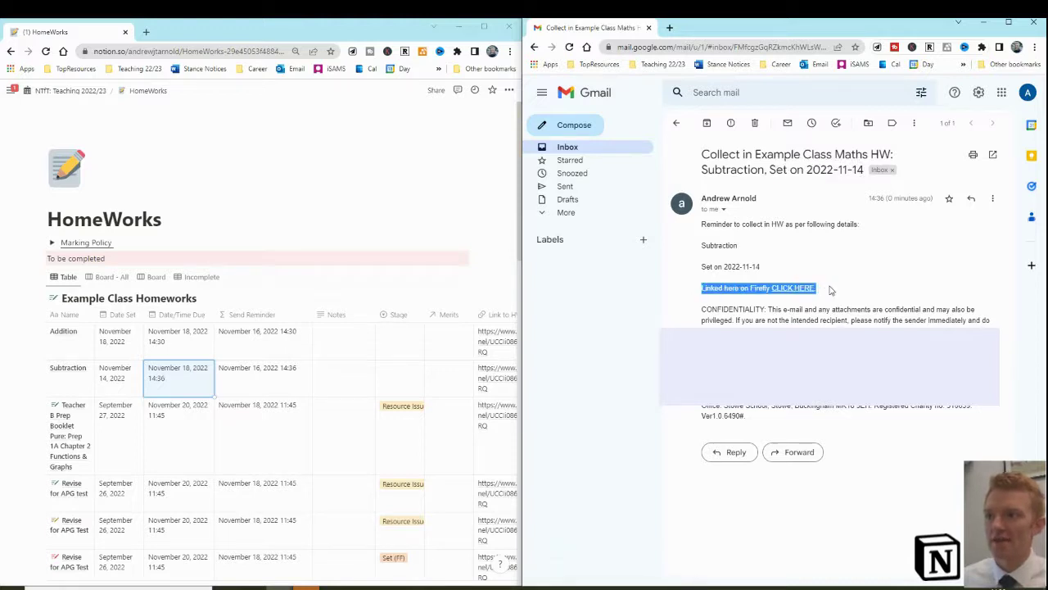
click(830, 291)
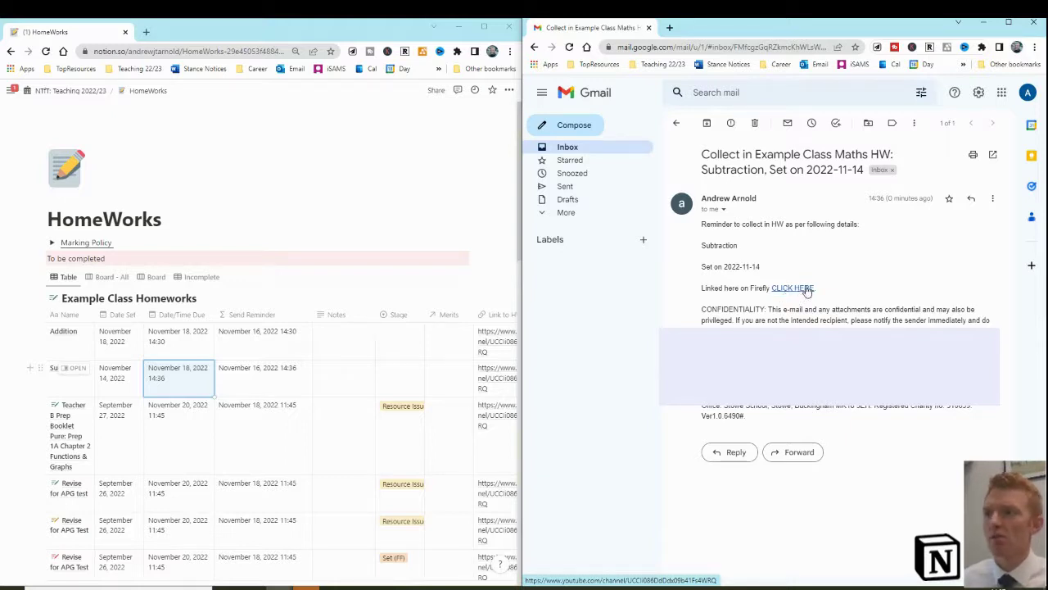
click(793, 289)
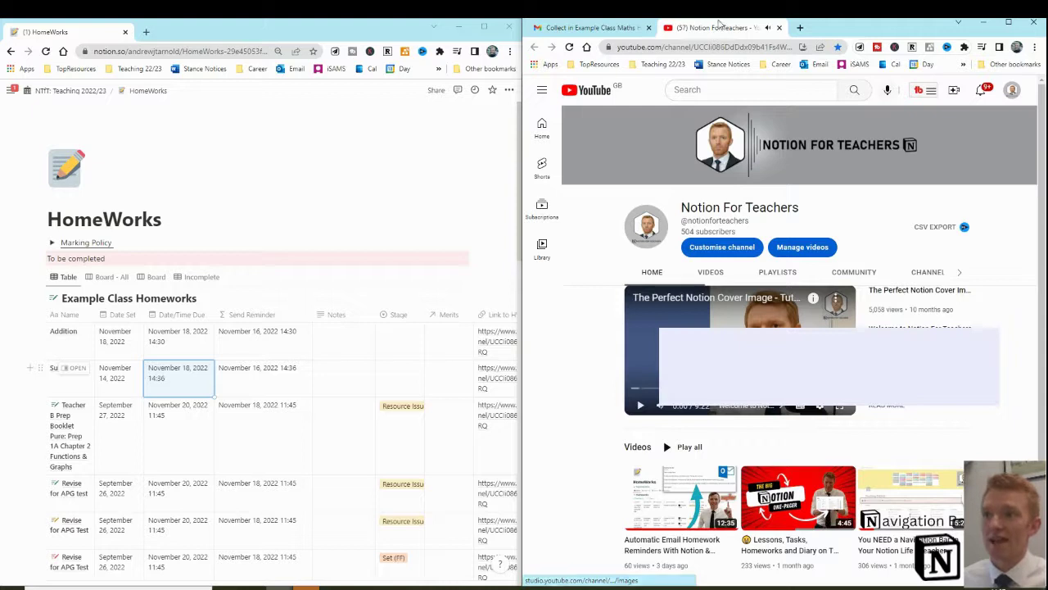
Leave the Notion For Teachers YouTube channel and return to the Gmail tab.
click(608, 29)
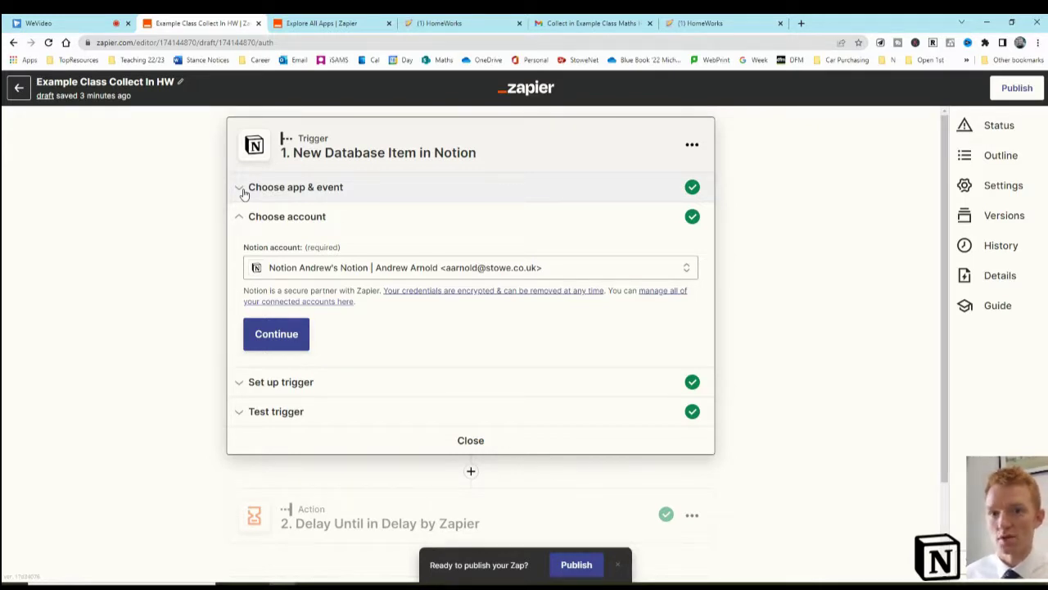
Recheck the Notion trigger's app, account and Example Class Homeworks database against the HomeWorks table.
click(244, 189)
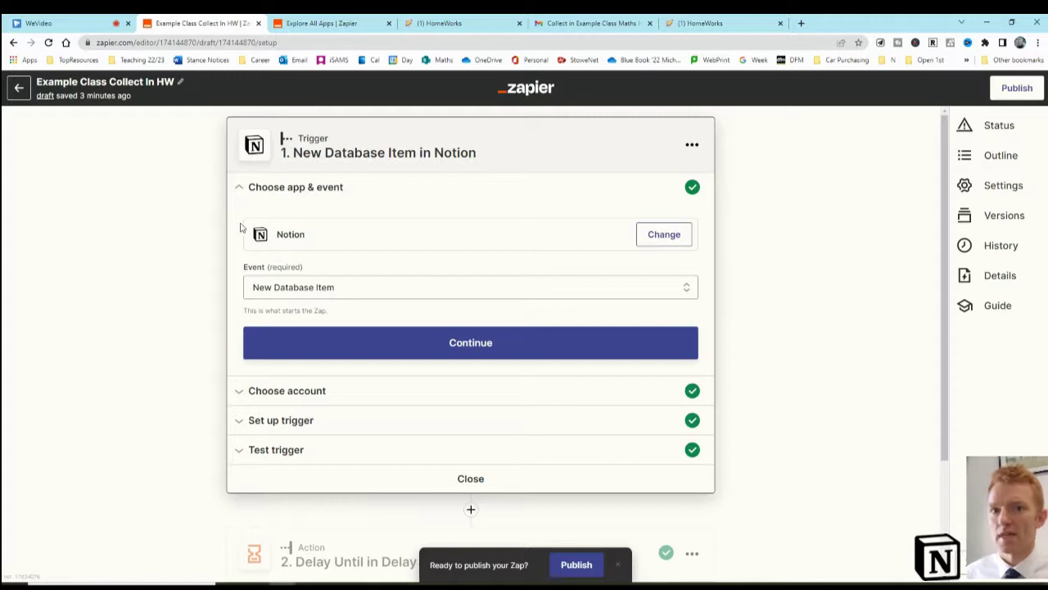
click(291, 348)
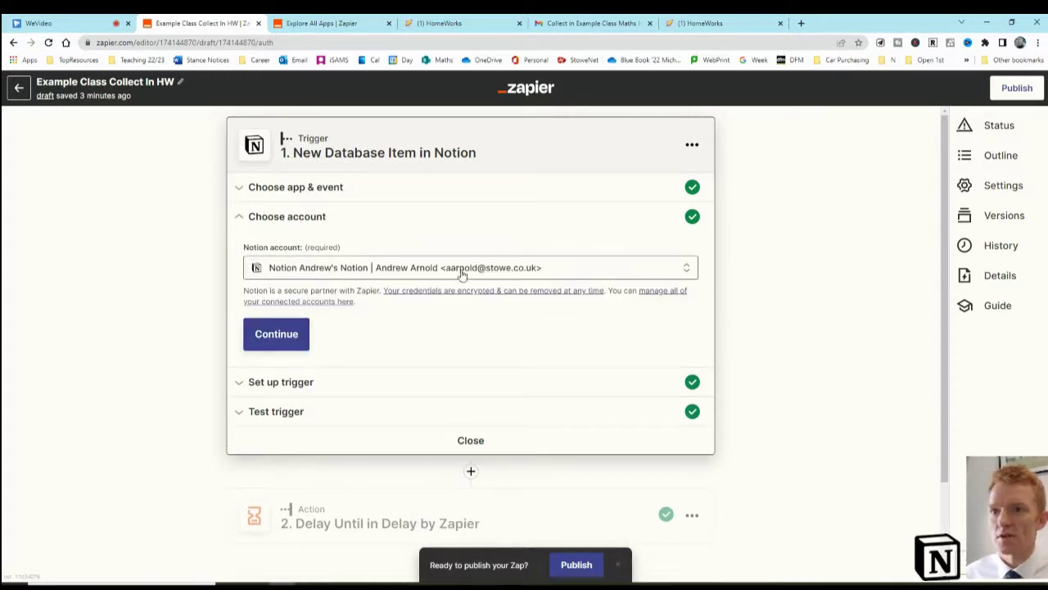
click(285, 332)
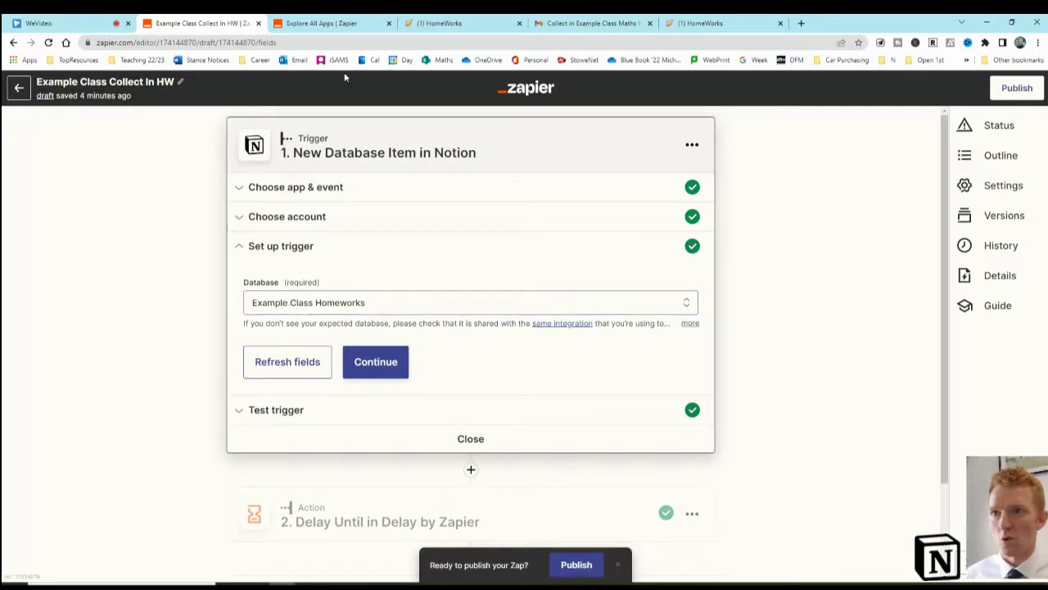
click(452, 19)
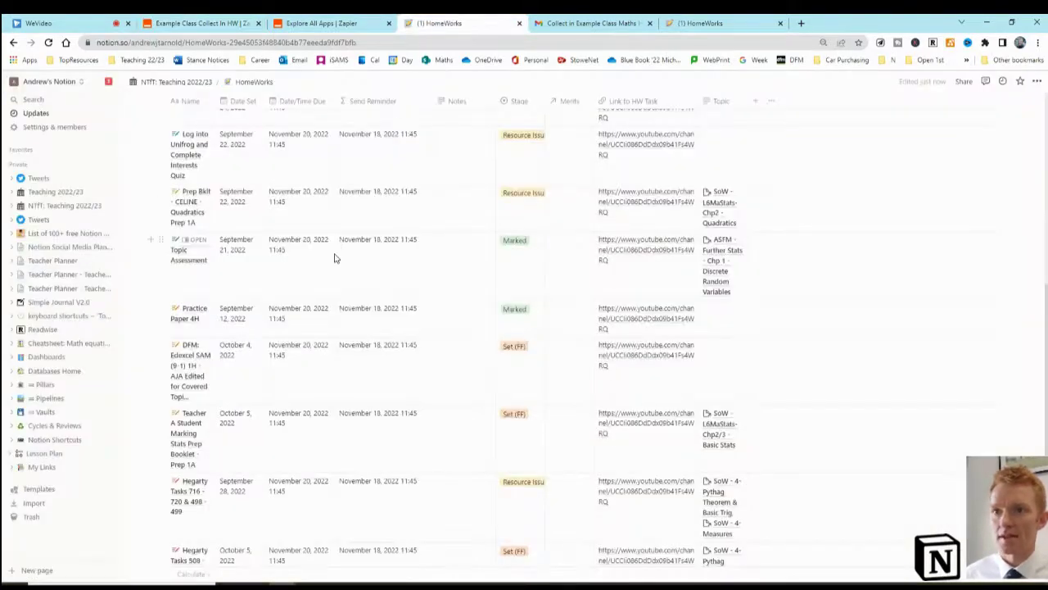
scroll(334, 256, up, 5)
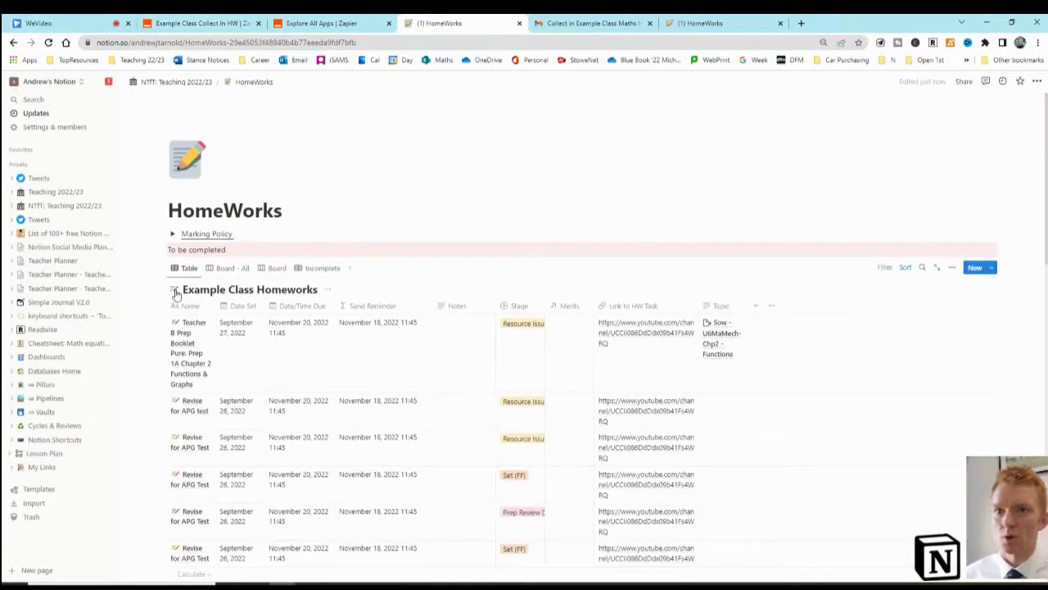
click(166, 271)
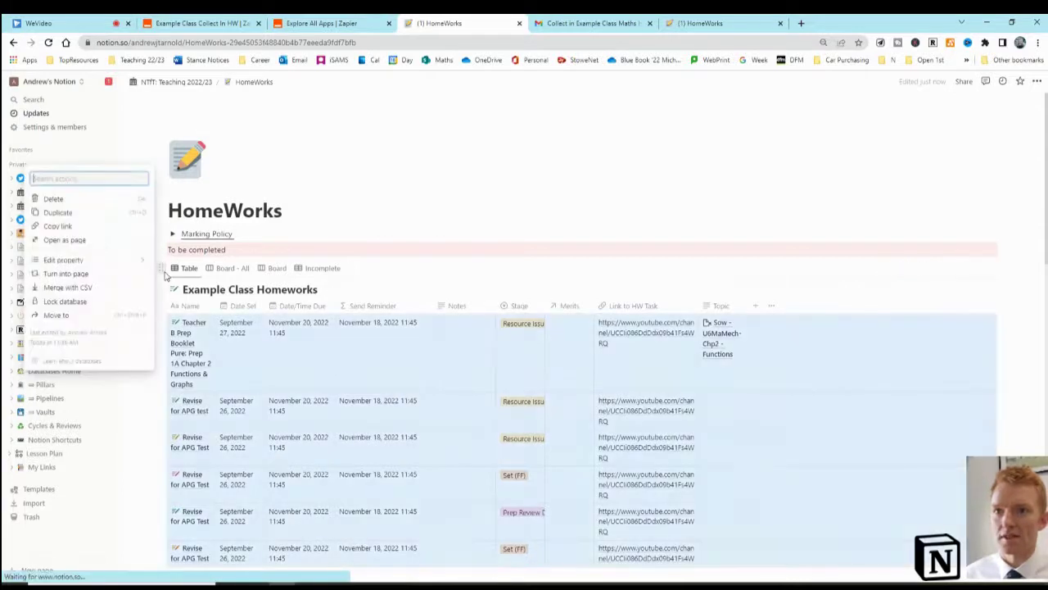
key(Escape)
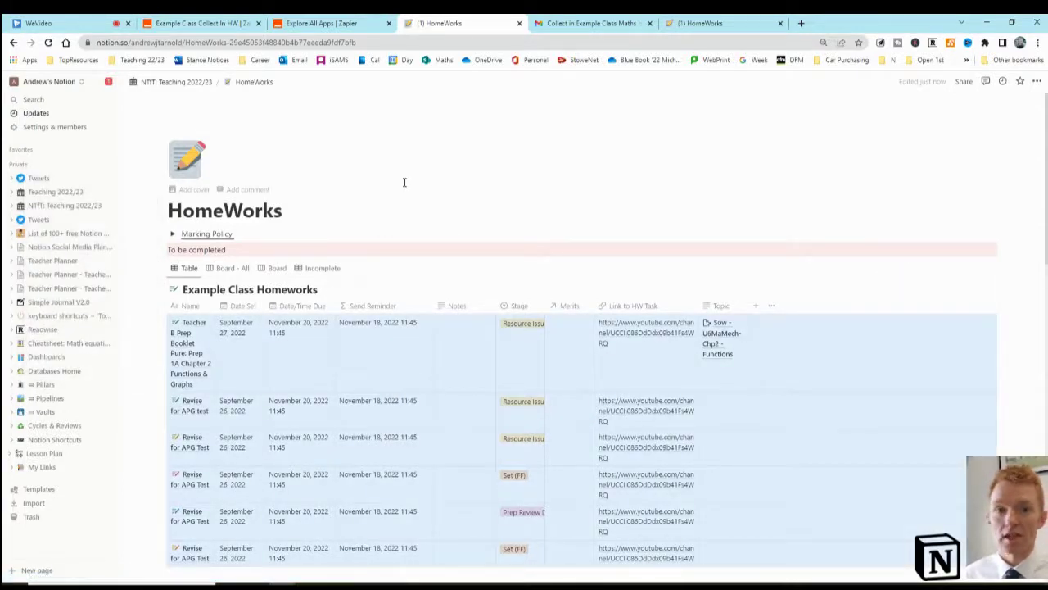
key(ctrl+2)
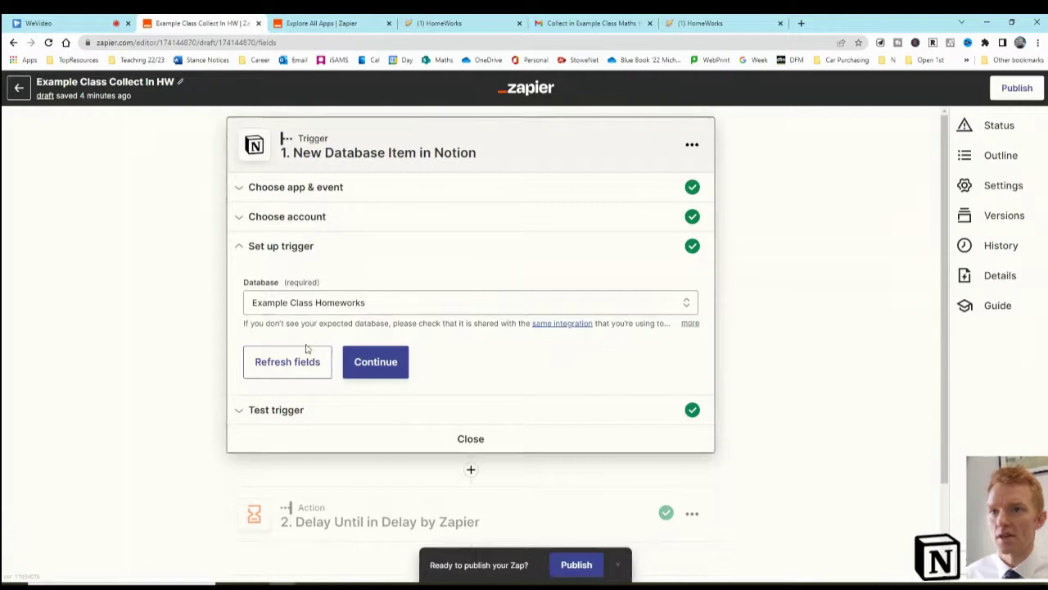
Test the Notion trigger and confirm it returns a sample homework item.
click(382, 360)
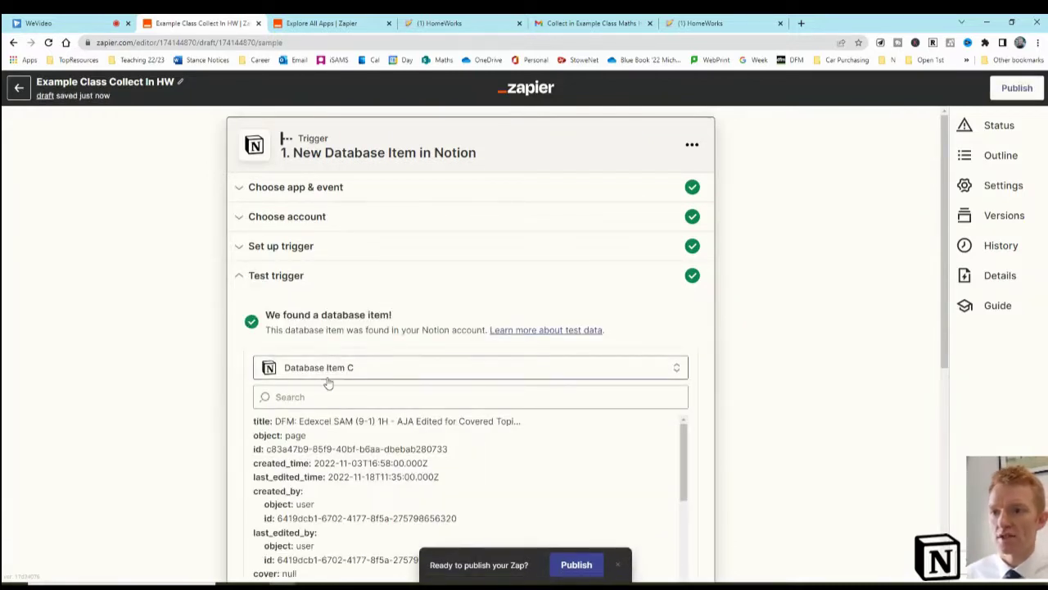
scroll(328, 384, down, 2)
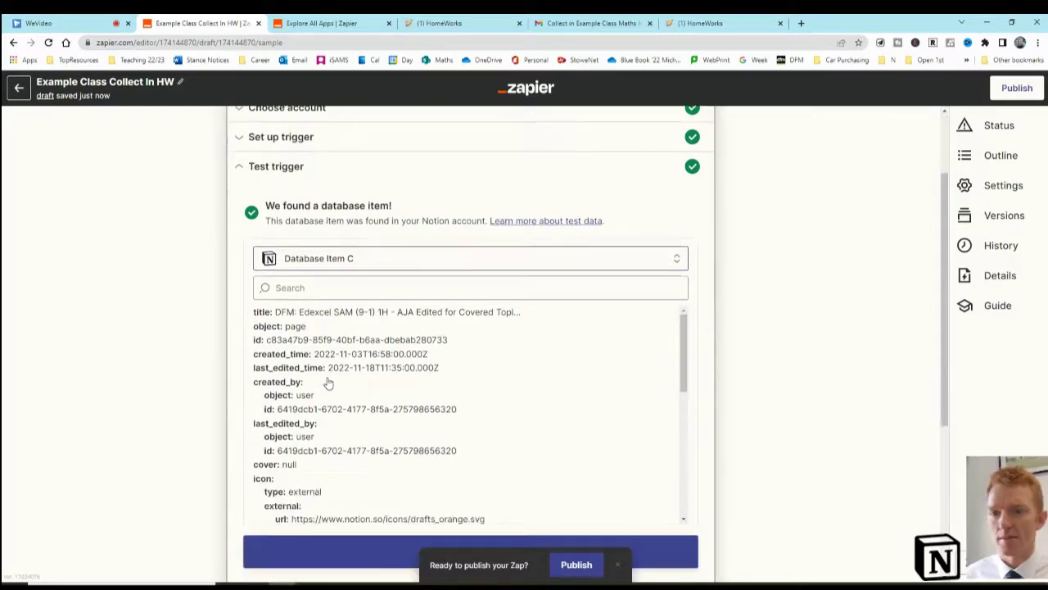
scroll(330, 382, down, 2)
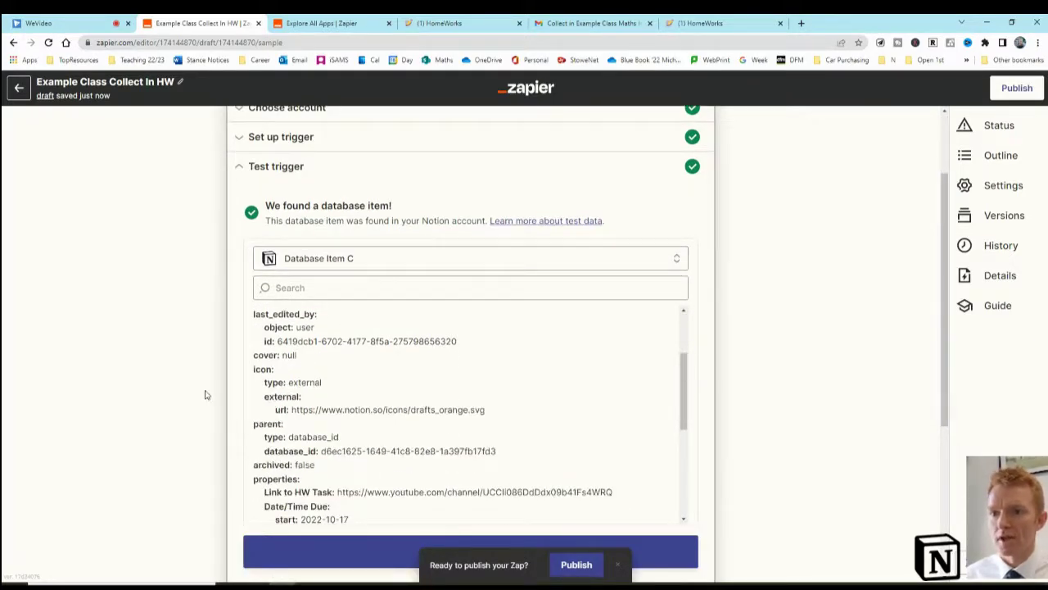
scroll(213, 397, down, 3)
Continue past the trigger and Delay Until's app and event to reach its setup.
click(475, 445)
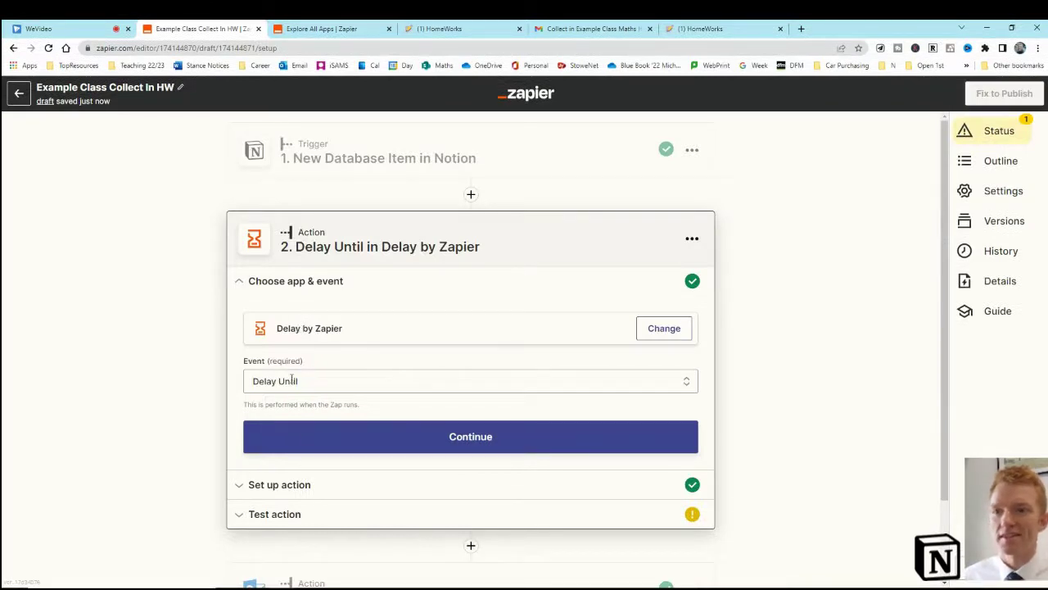
click(303, 440)
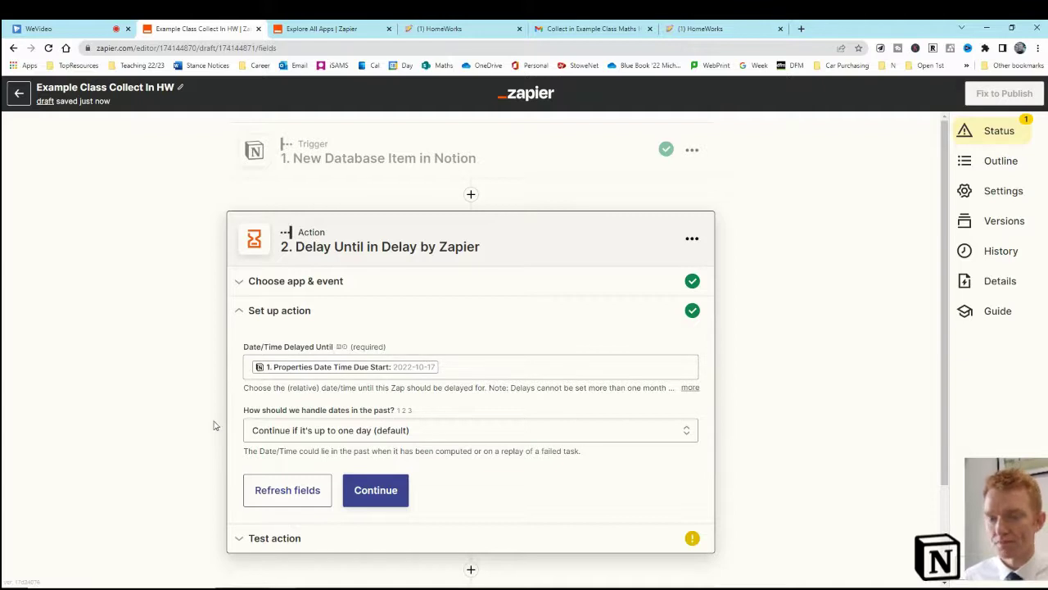
Add an Addition homework row with Date Set November 18, 2022.
click(483, 27)
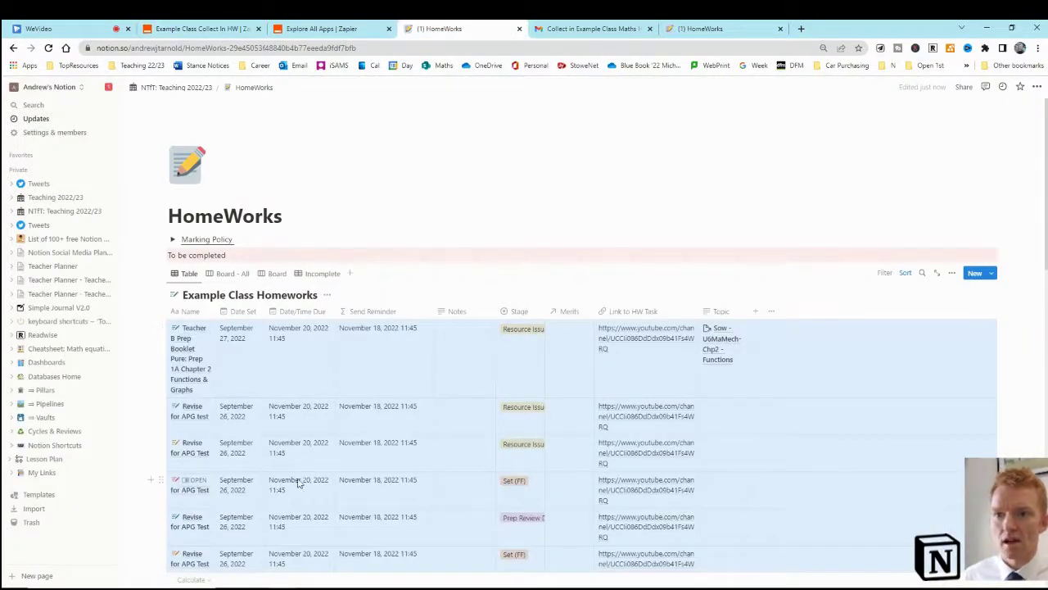
scroll(299, 512, down, 5)
scroll(298, 511, down, 5)
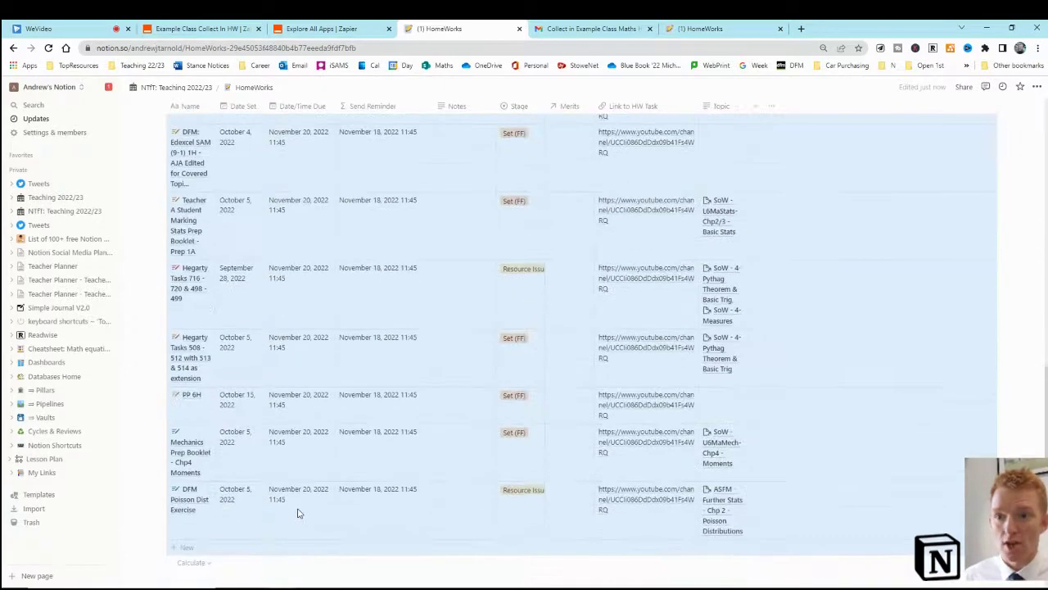
click(191, 409)
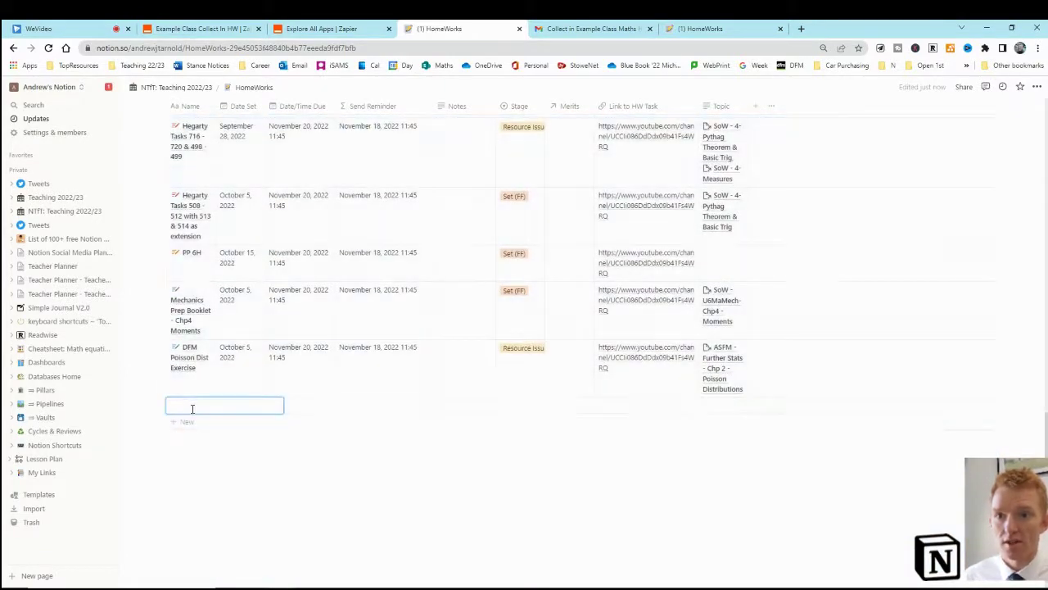
text(Additi)
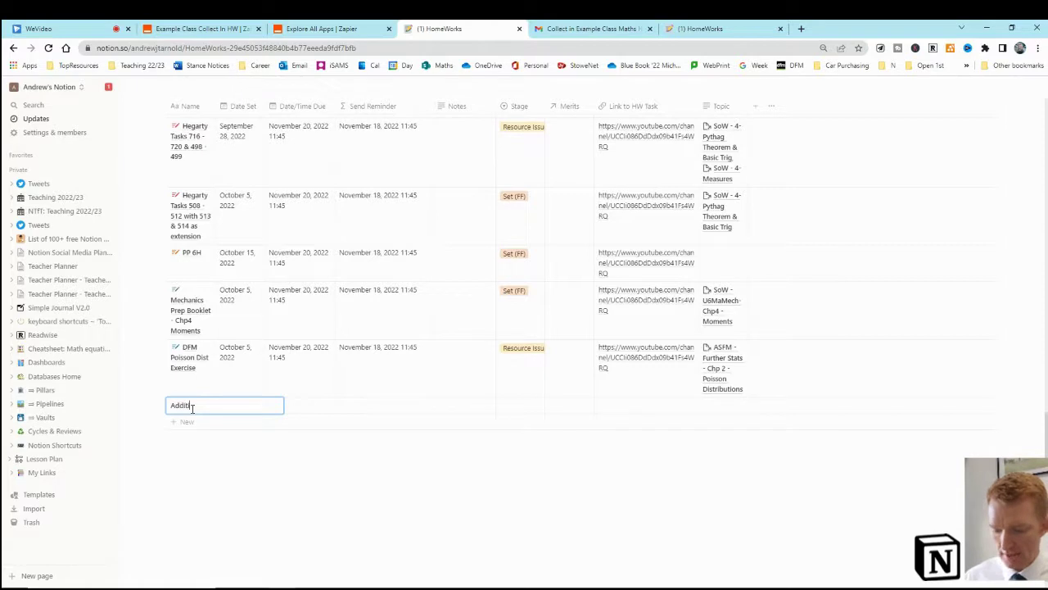
text(on)
key(Tab)
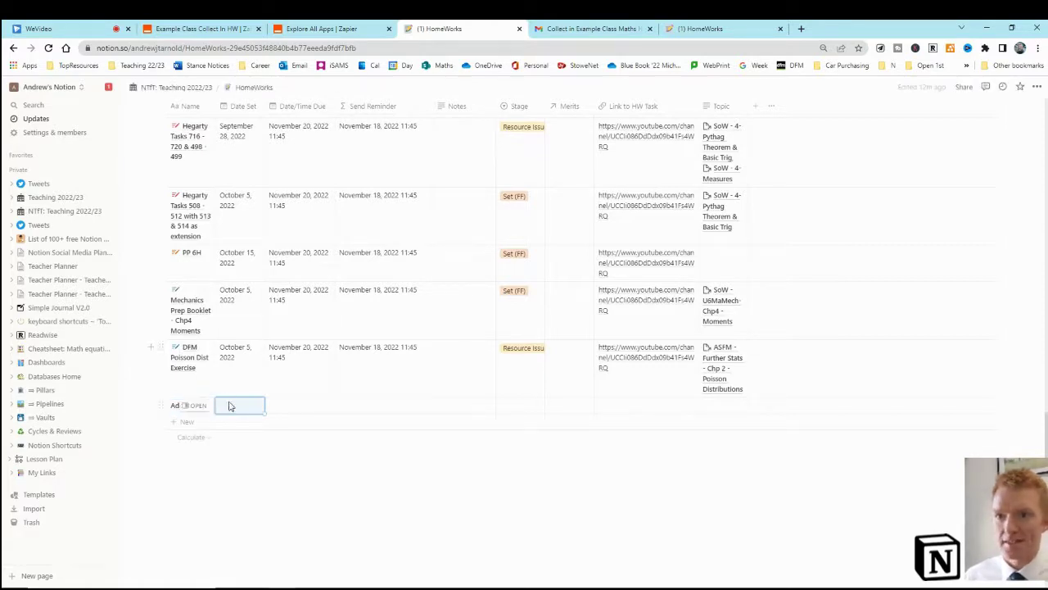
click(232, 407)
click(296, 239)
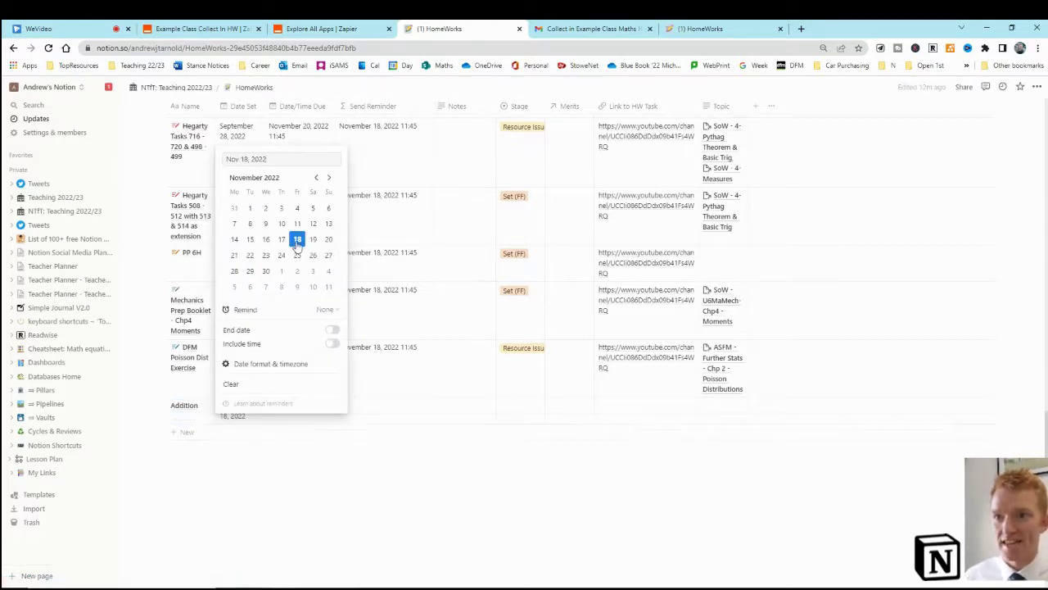
click(288, 459)
Set Addition's Date/Time Due to November 25, 2022 at 9:00.
click(295, 416)
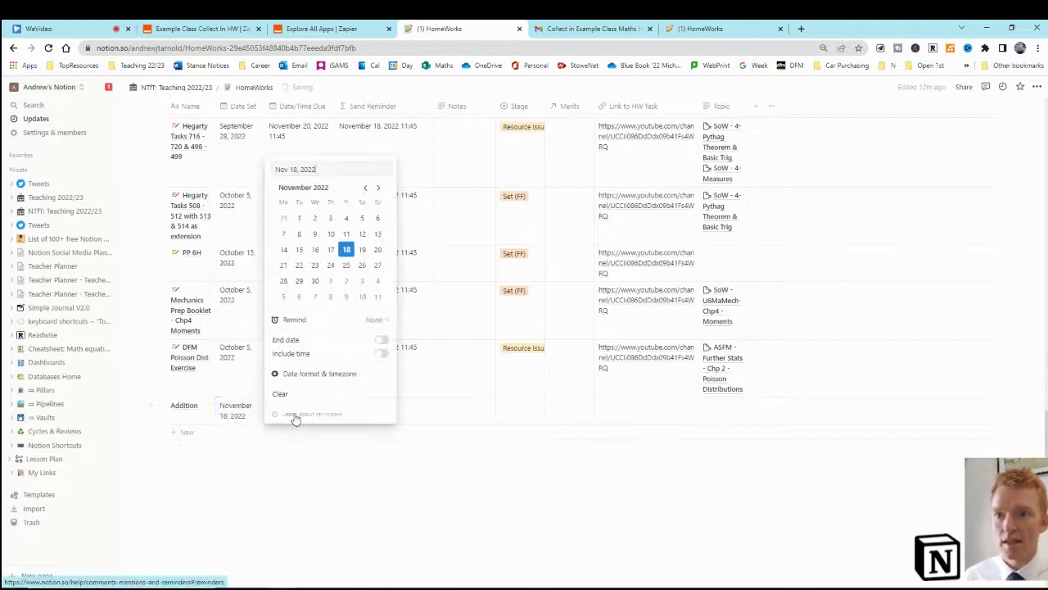
click(347, 265)
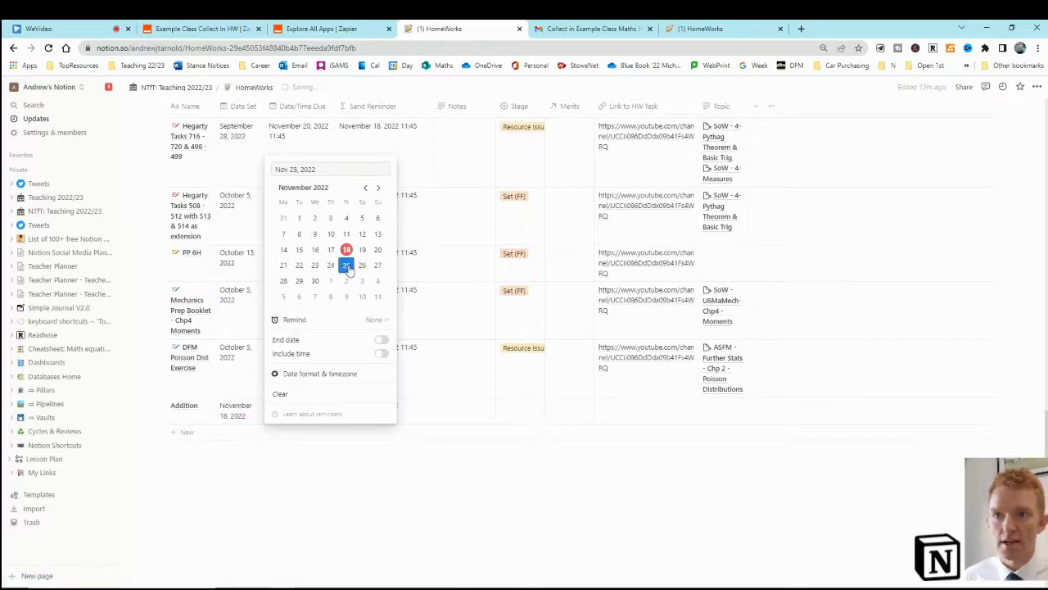
click(380, 353)
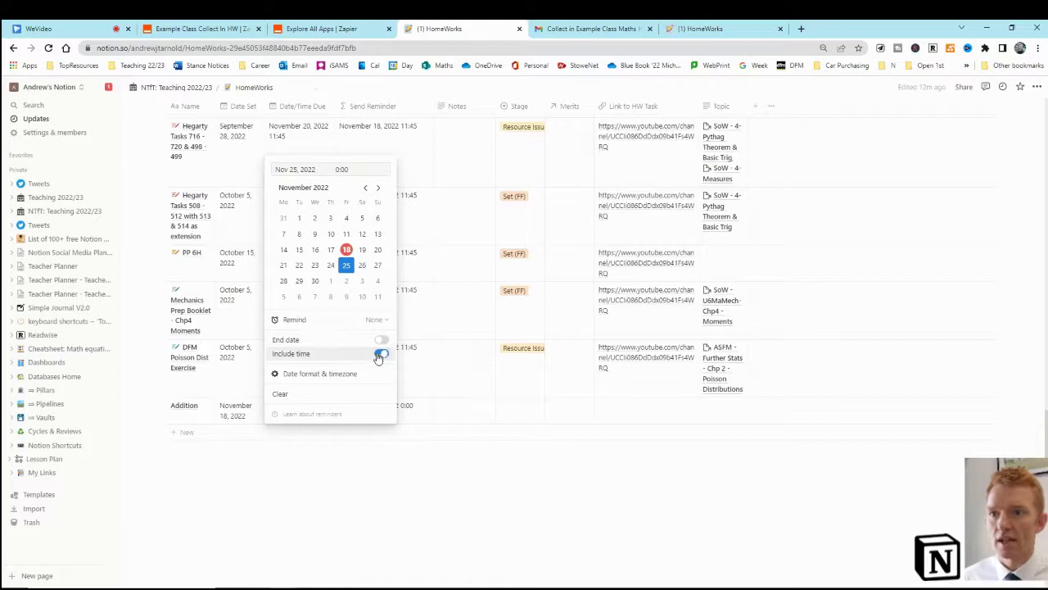
click(324, 164)
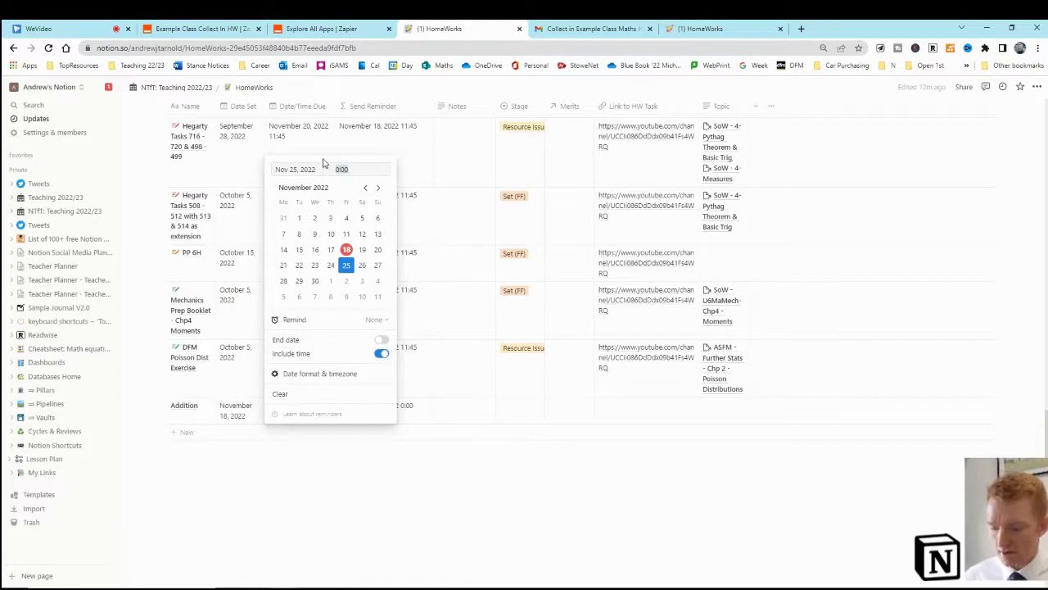
text(09:0)
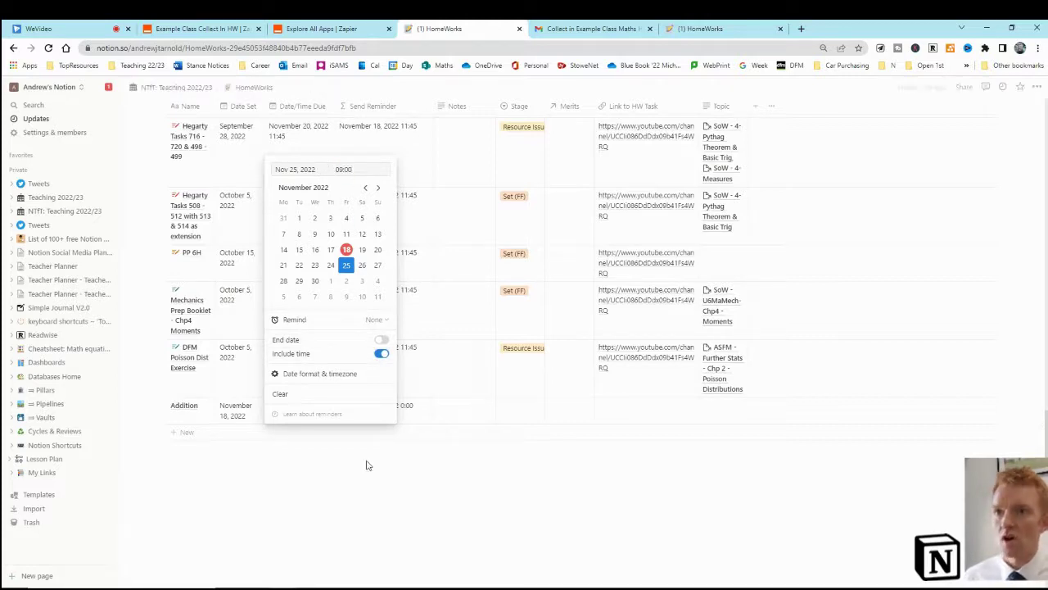
key(Return)
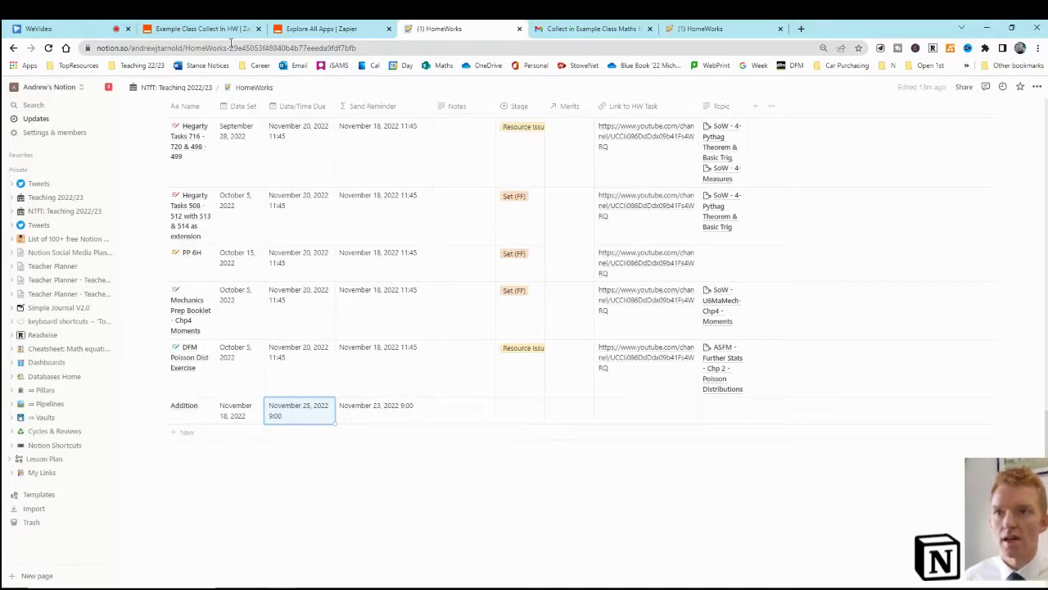
mouse_move(219, 26)
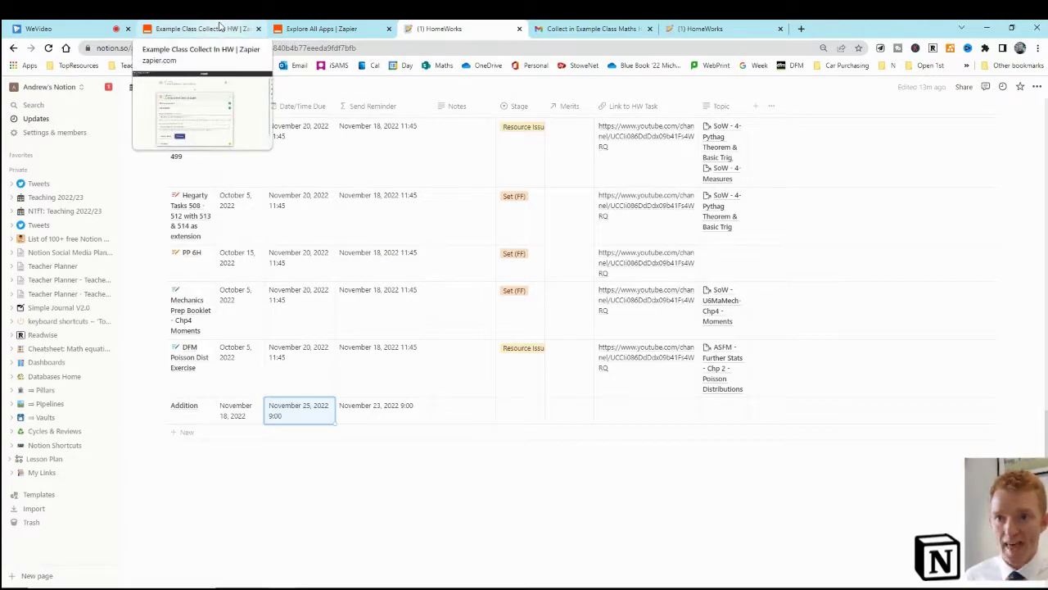
Complete the Delay Until step with its test skipped and advance to the Outlook Send Email action.
click(219, 26)
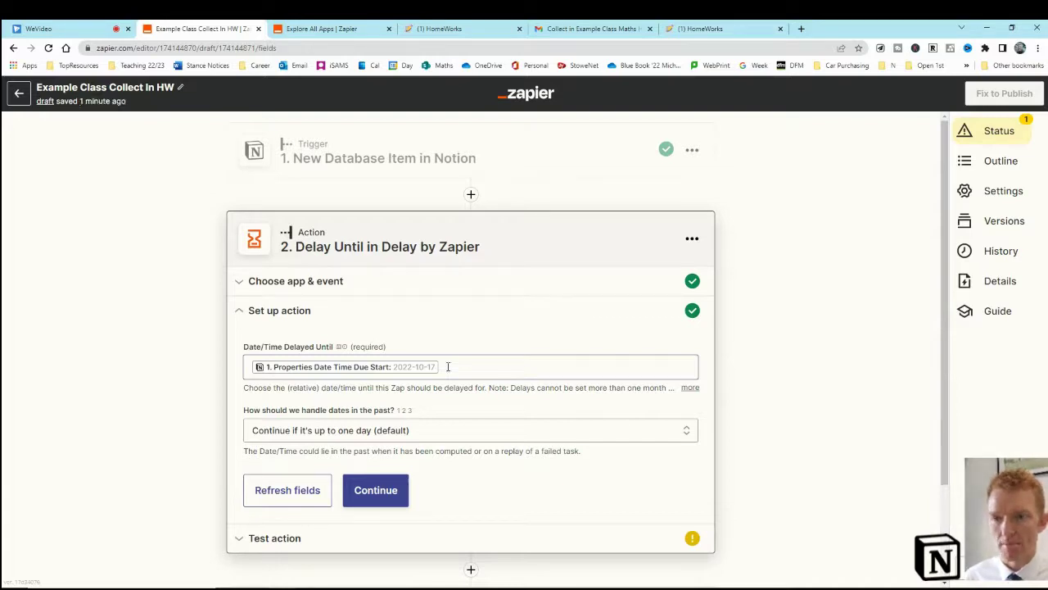
click(443, 29)
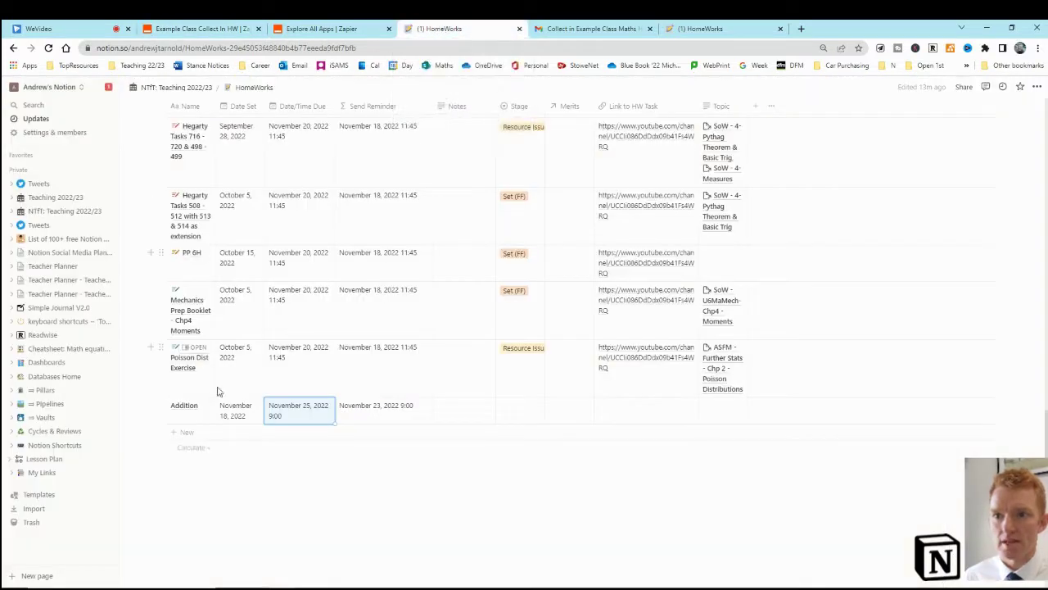
click(203, 28)
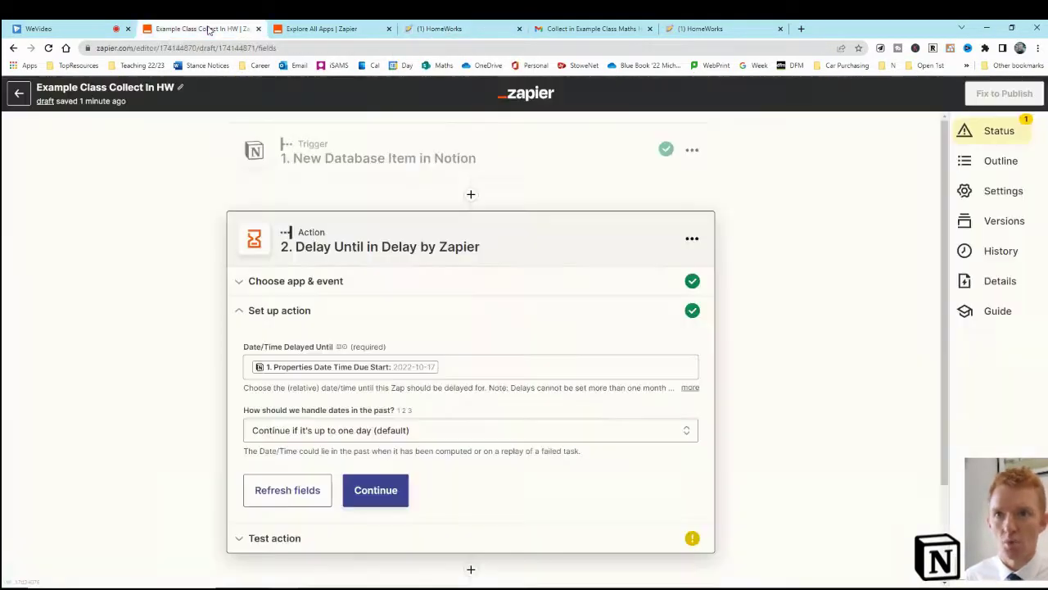
click(366, 496)
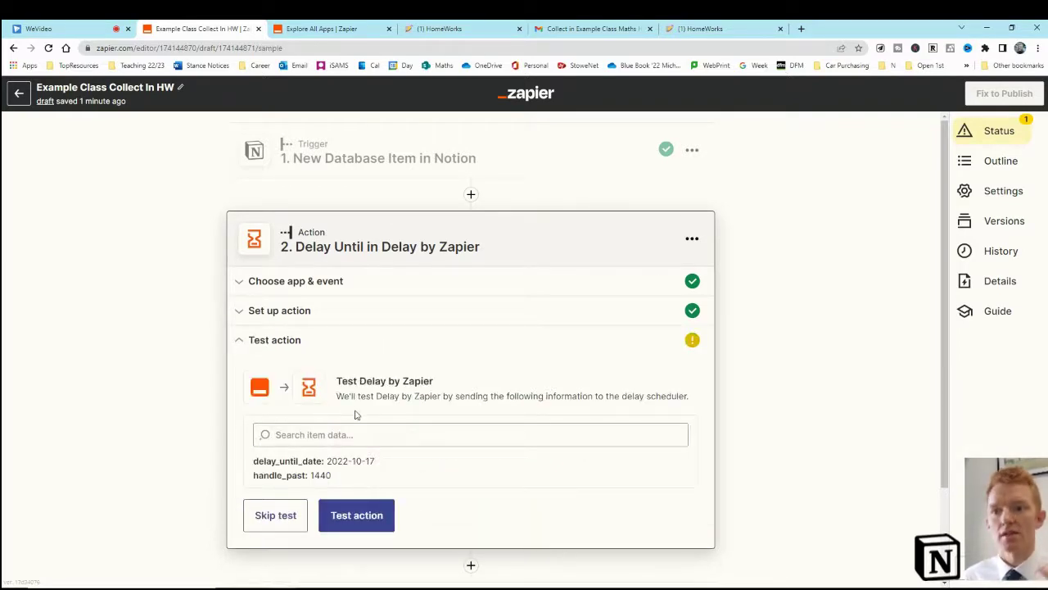
click(278, 519)
click(571, 357)
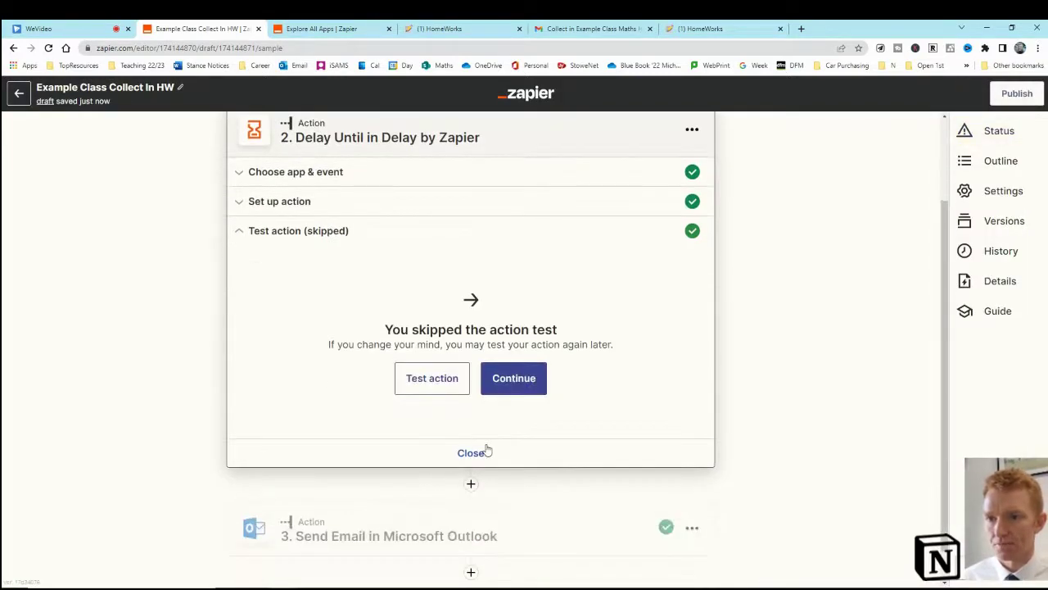
click(514, 377)
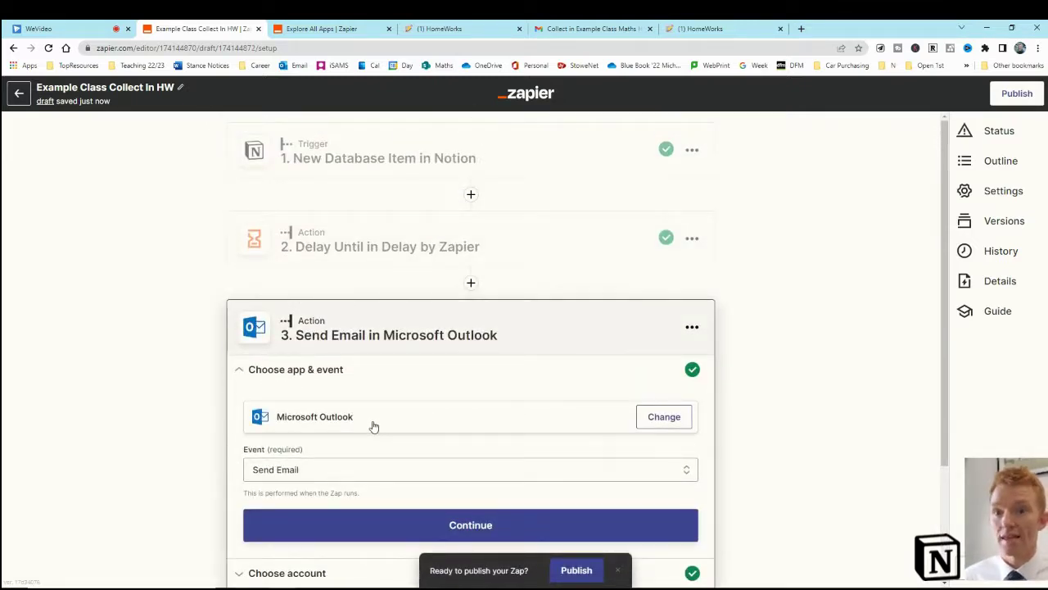
Continue through Outlook's app and account, then review the To Email(s) recipient and subject fields.
scroll(373, 426, down, 2)
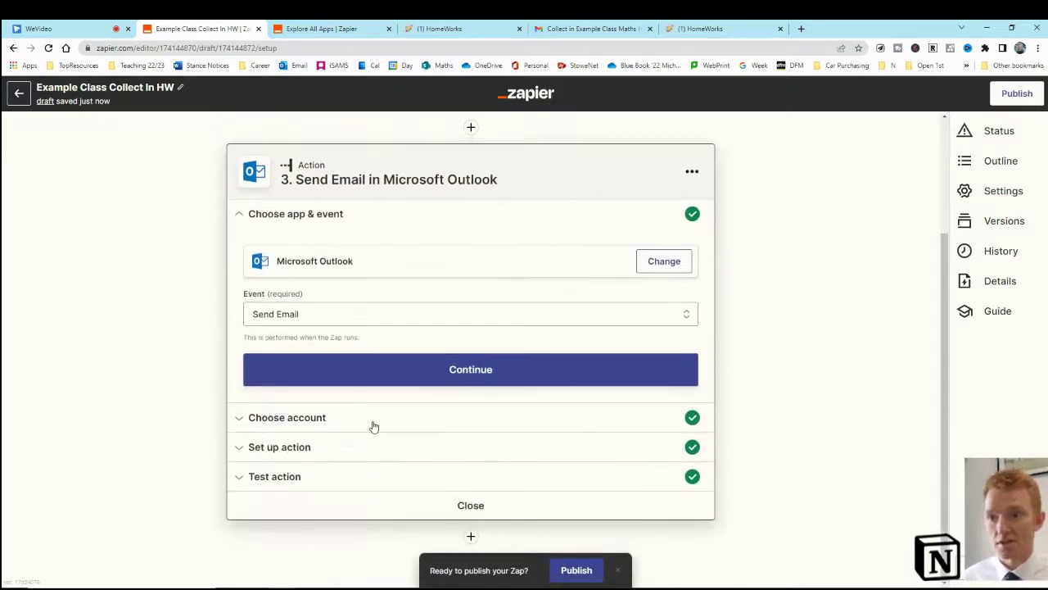
click(416, 379)
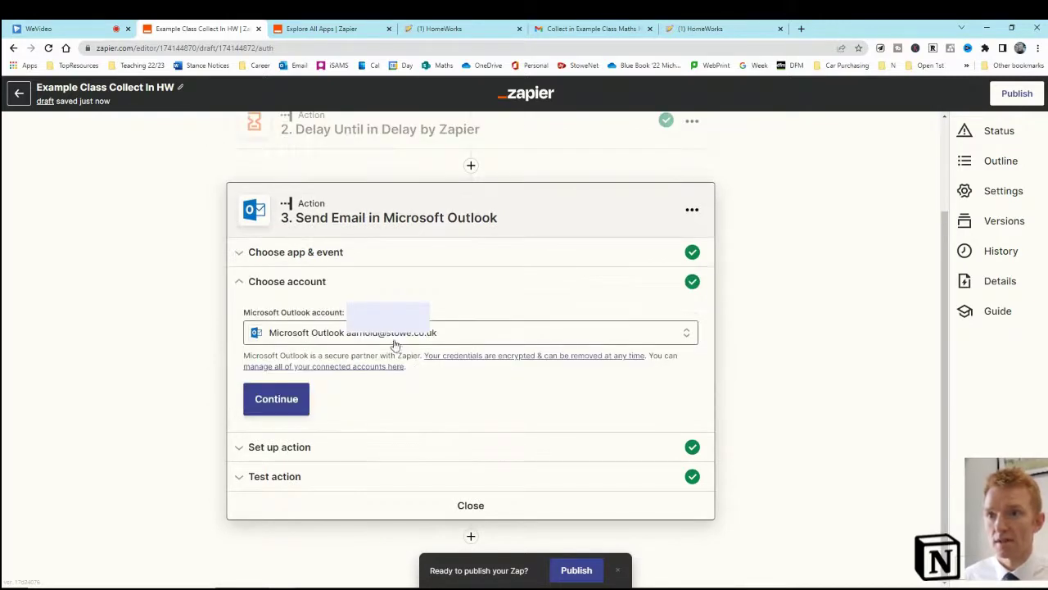
click(276, 404)
scroll(396, 298, down, 2)
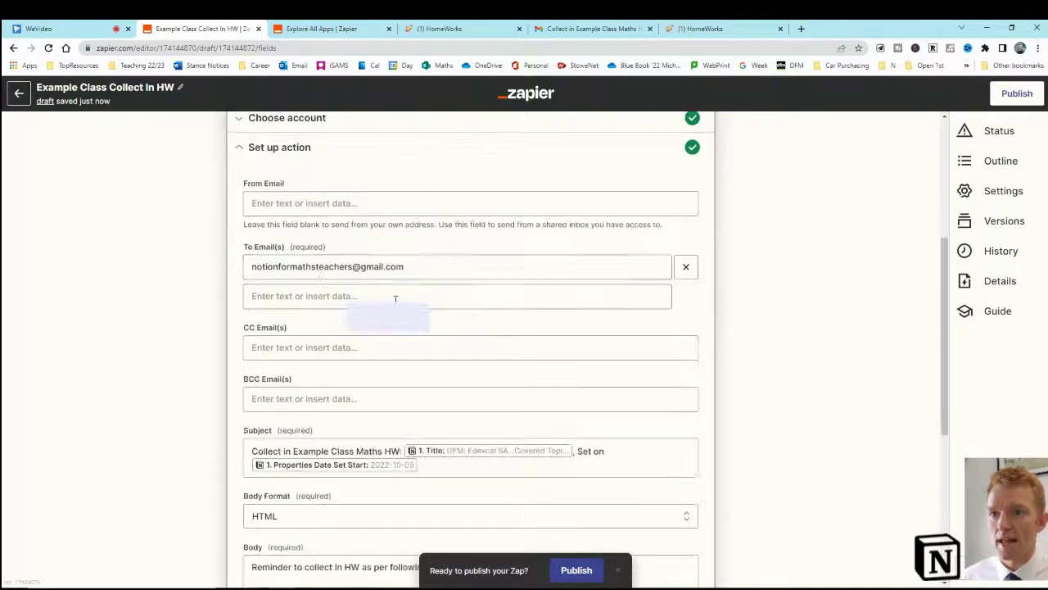
drag(407, 266, 244, 257)
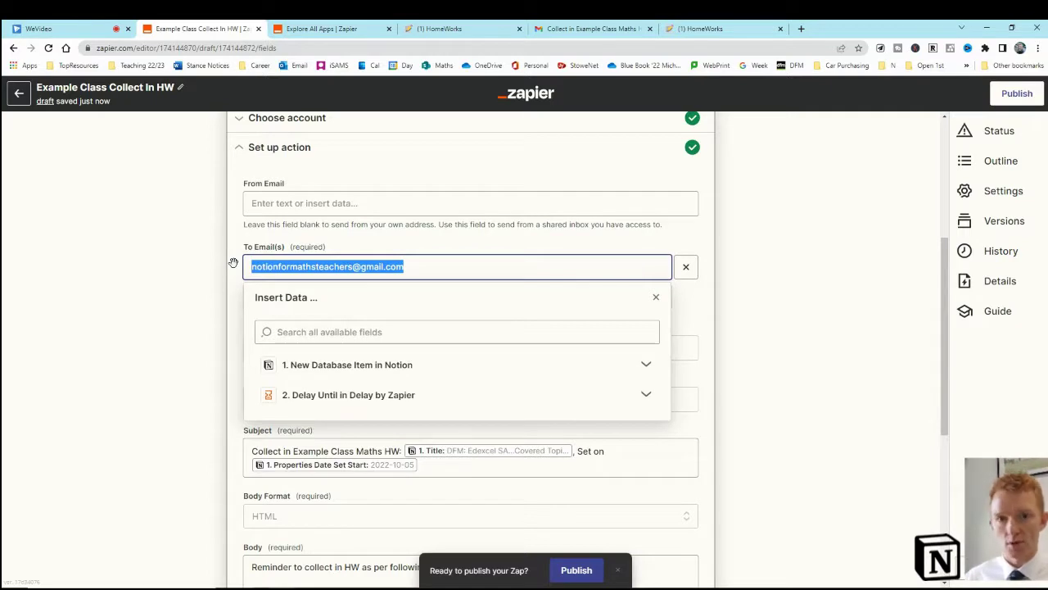
click(168, 294)
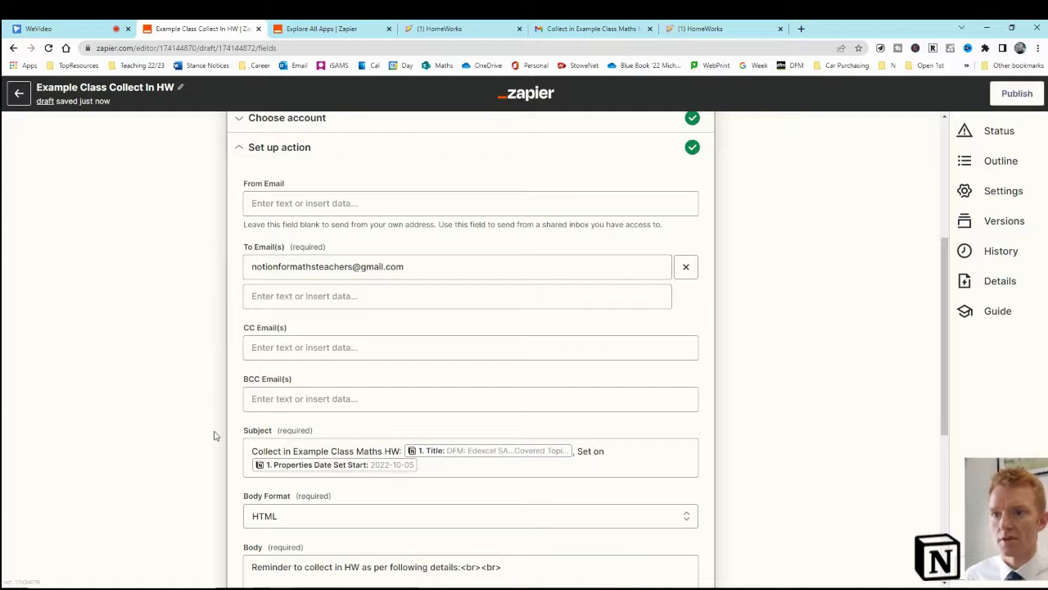
scroll(235, 416, down, 2)
drag(253, 287, 391, 287)
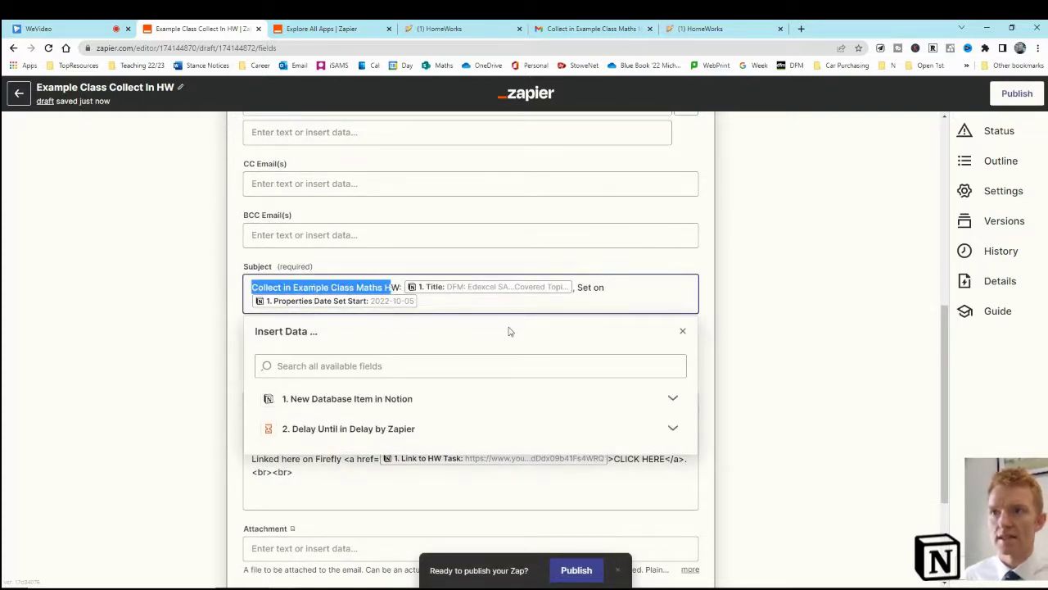
click(602, 30)
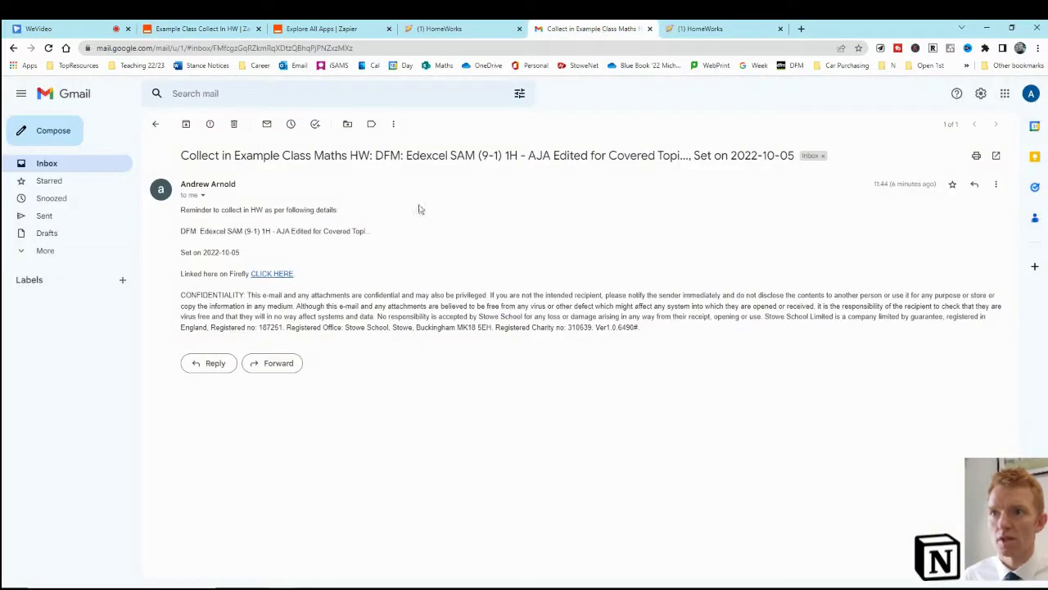
drag(236, 156, 419, 156)
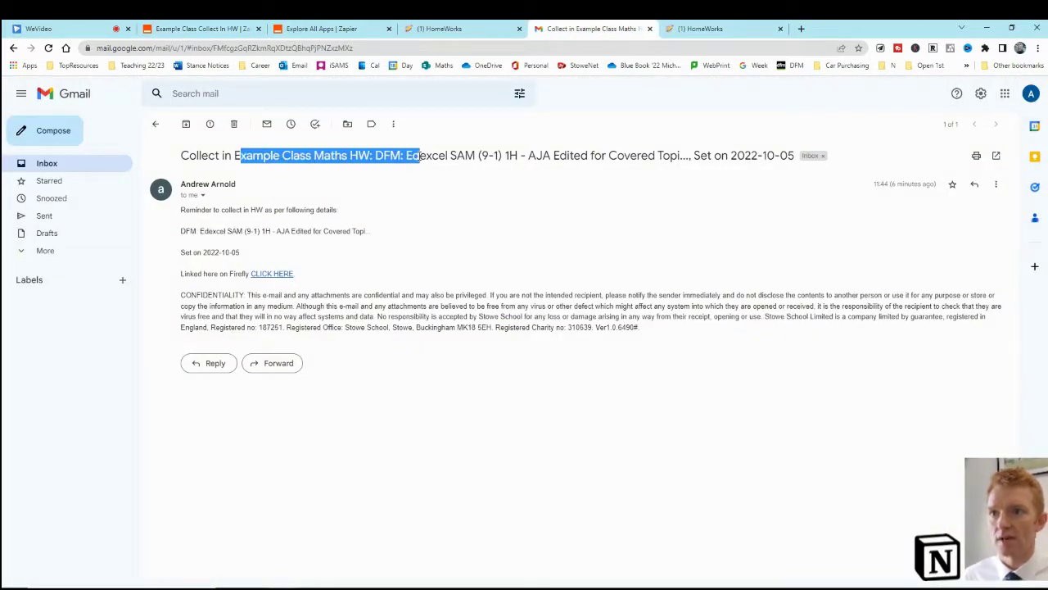
click(226, 30)
click(465, 302)
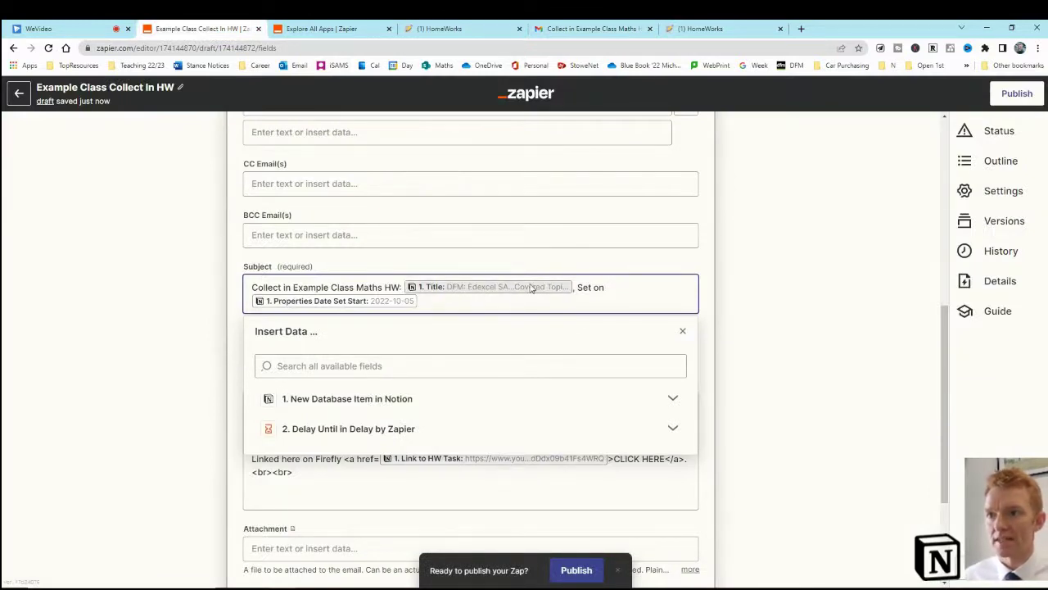
click(604, 28)
click(452, 193)
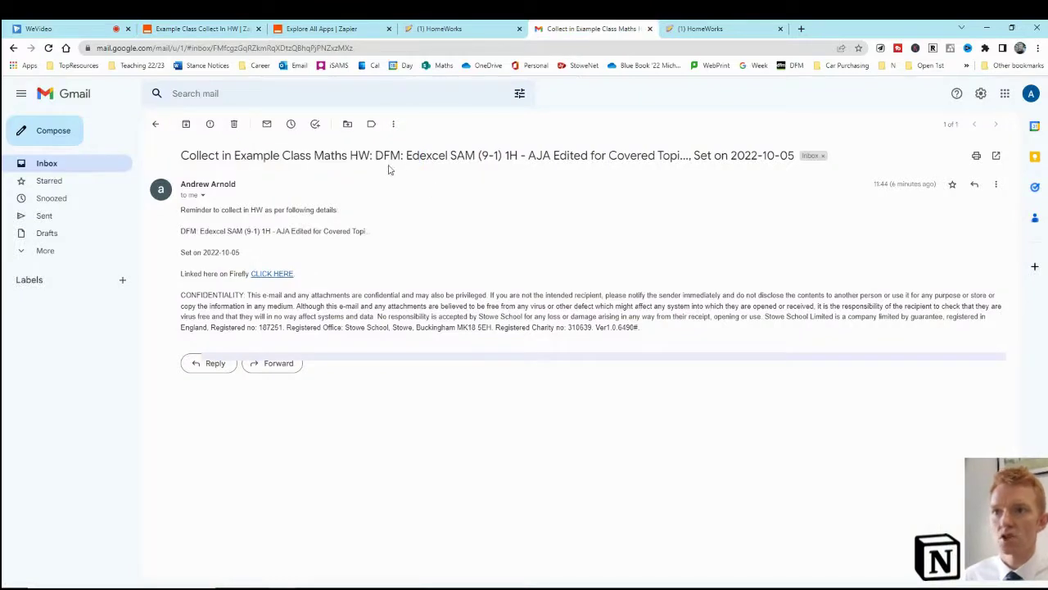
drag(375, 156, 552, 158)
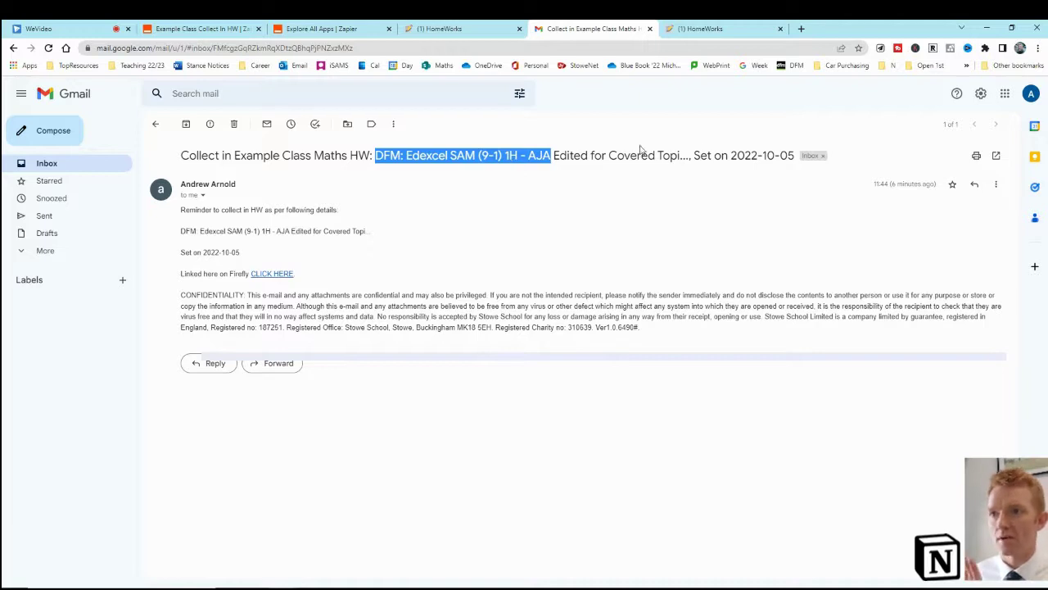
drag(730, 156, 794, 156)
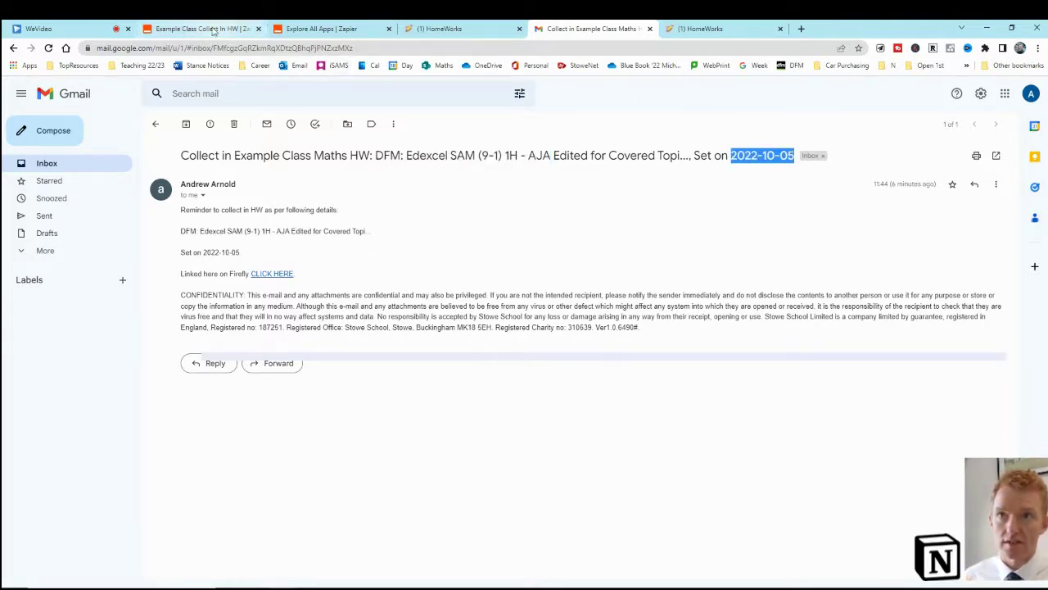
drag(243, 253, 181, 232)
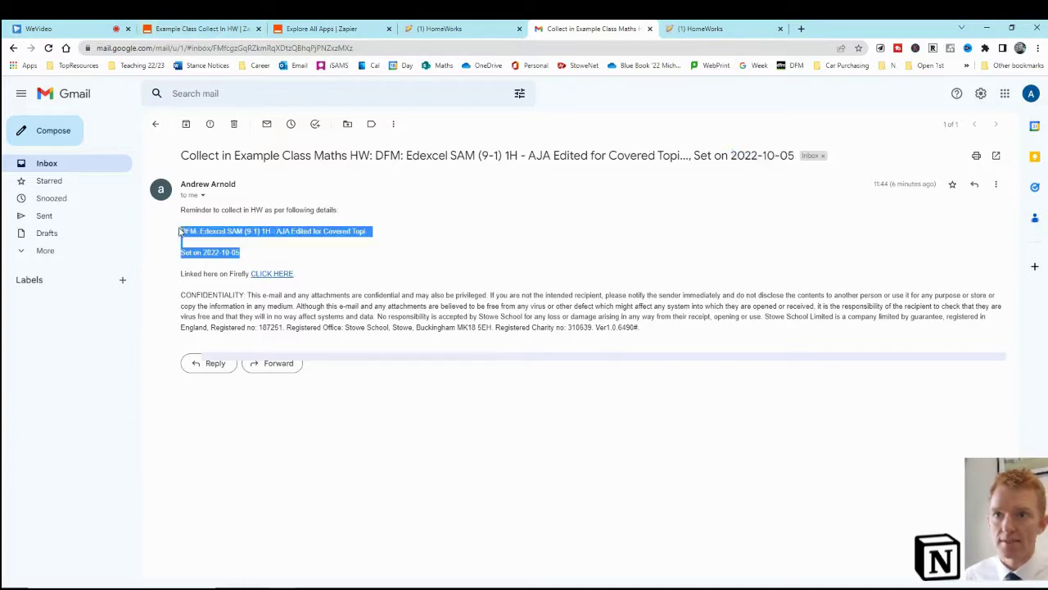
click(261, 279)
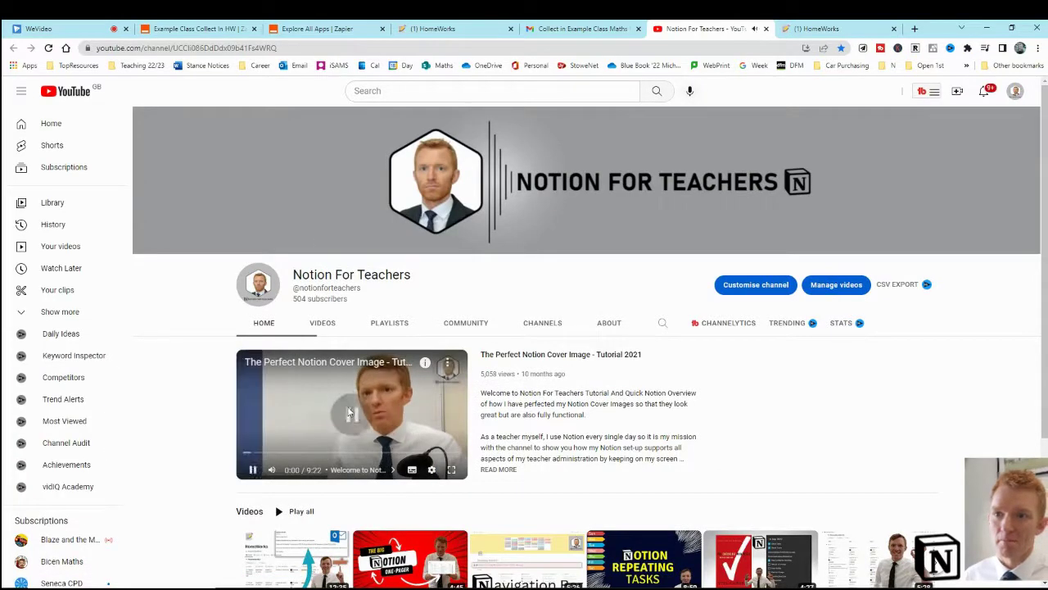
click(349, 412)
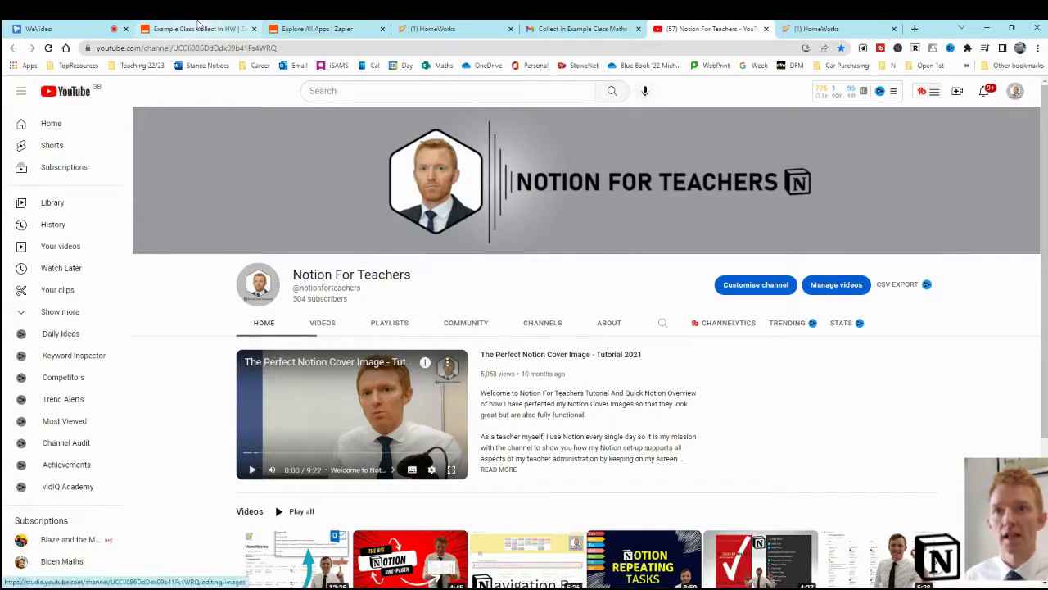
click(196, 28)
click(164, 307)
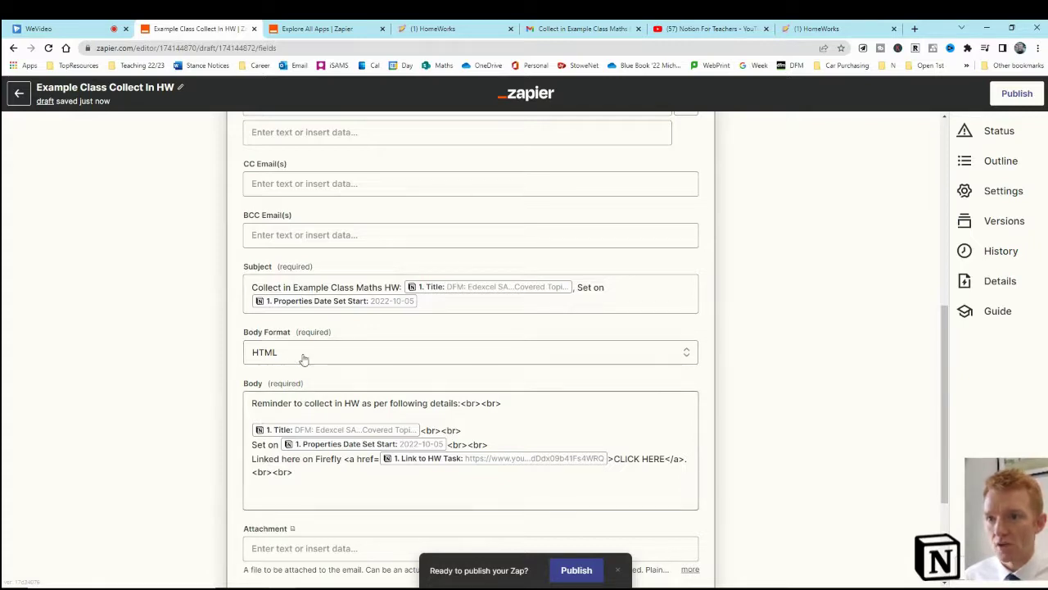
Review the email body's opening reminder line, then place Gmail in its own window beside Zapier.
scroll(297, 352, down, 2)
scroll(296, 352, down, 1)
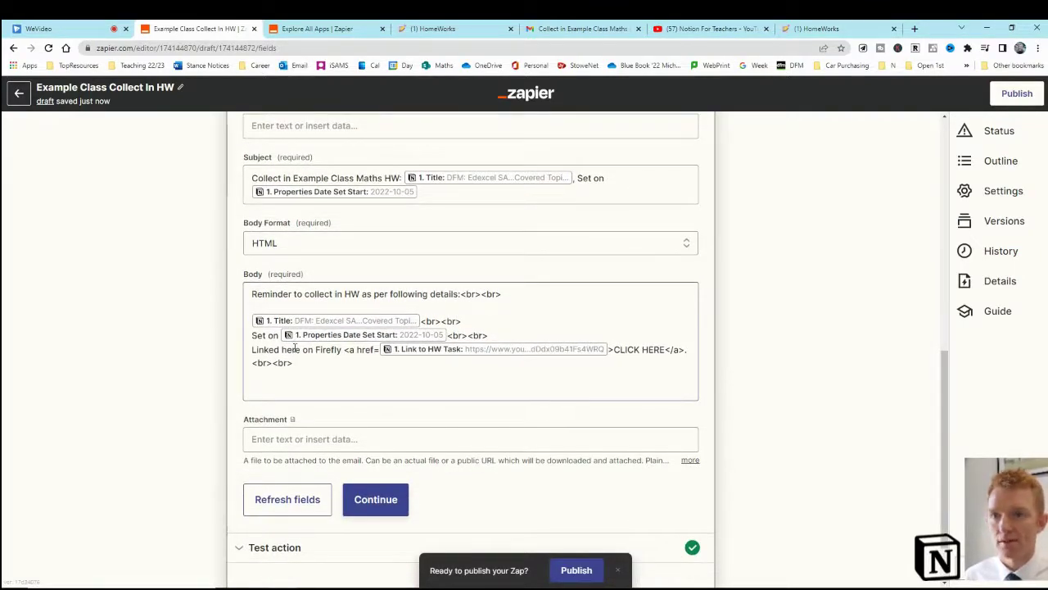
drag(316, 293, 385, 295)
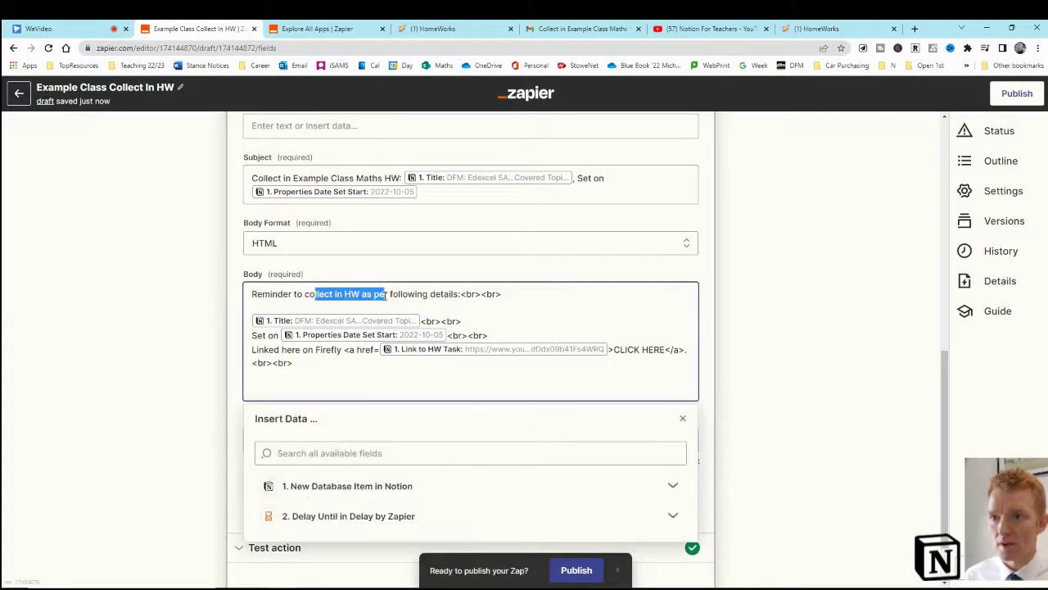
click(294, 295)
drag(253, 295, 415, 295)
drag(600, 29, 1047, 197)
click(221, 254)
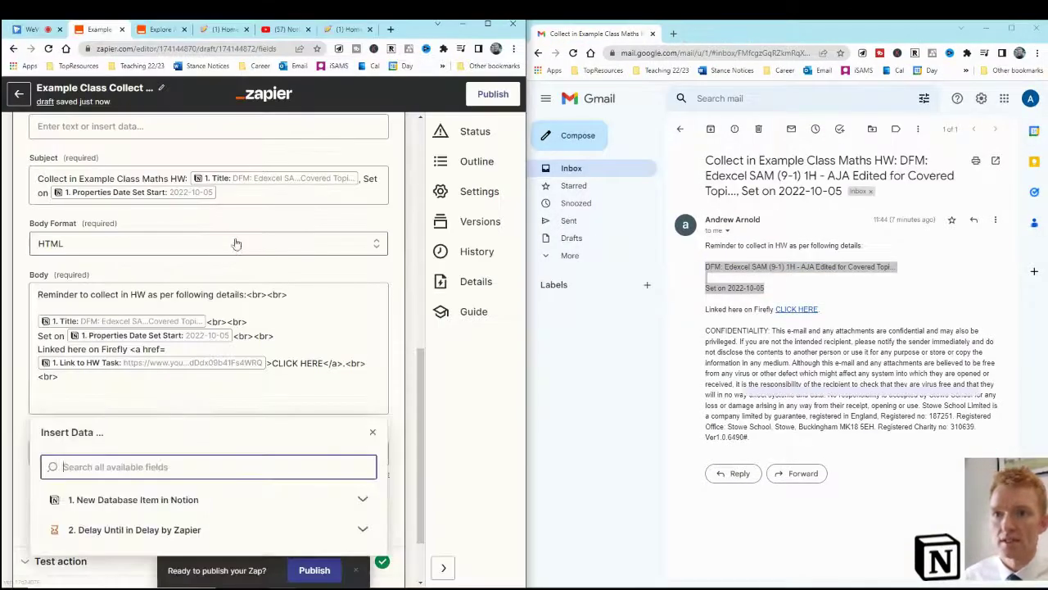
drag(44, 297, 169, 305)
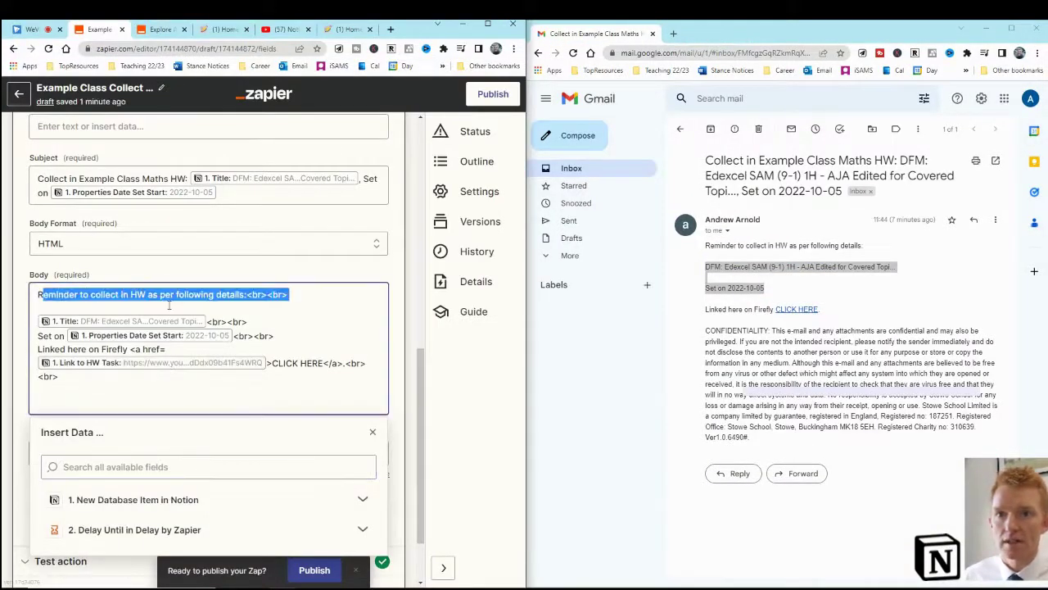
click(732, 258)
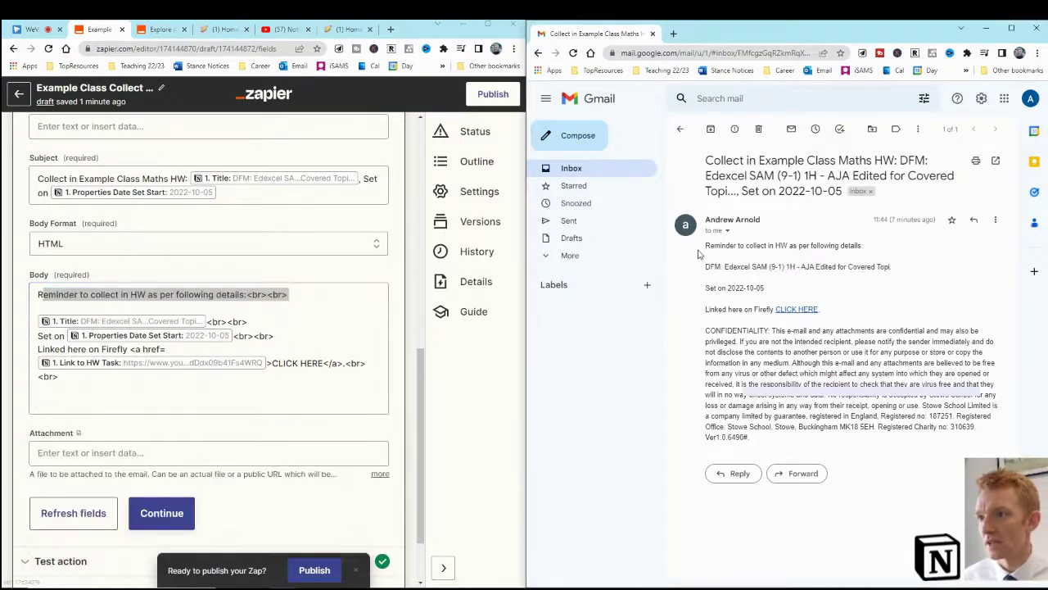
drag(705, 244, 896, 245)
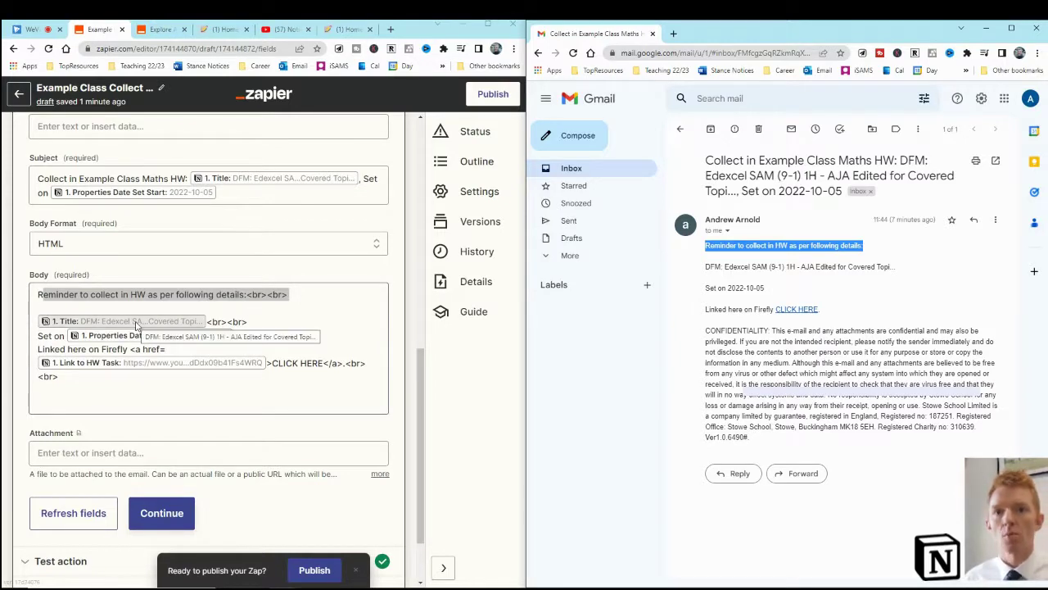
click(705, 271)
drag(925, 266, 696, 275)
click(286, 294)
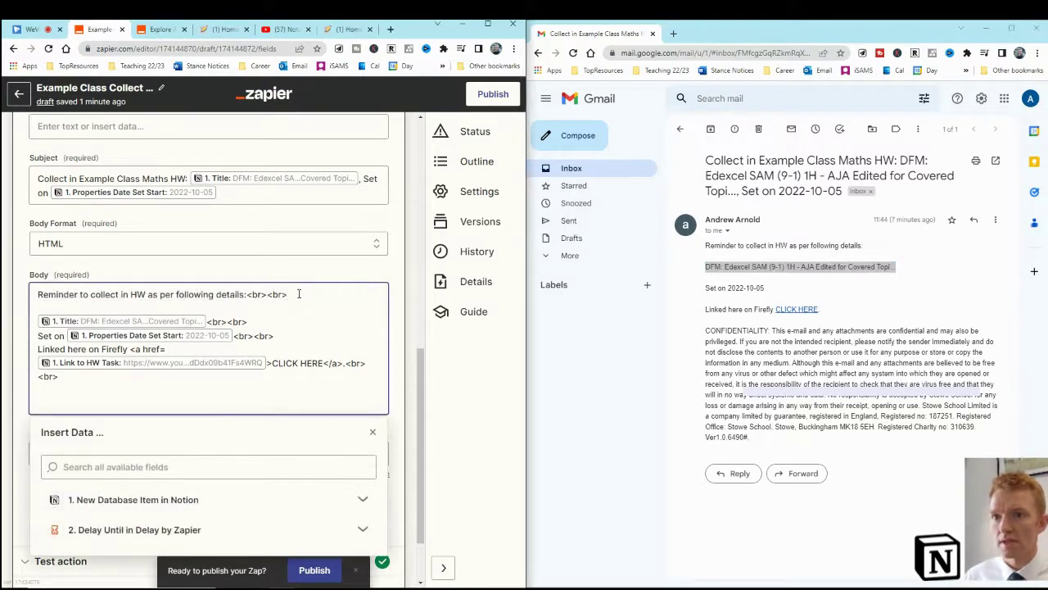
mouse_move(289, 294)
mouse_down()
mouse_move(244, 295)
mouse_move(303, 295)
mouse_move(272, 297)
mouse_up()
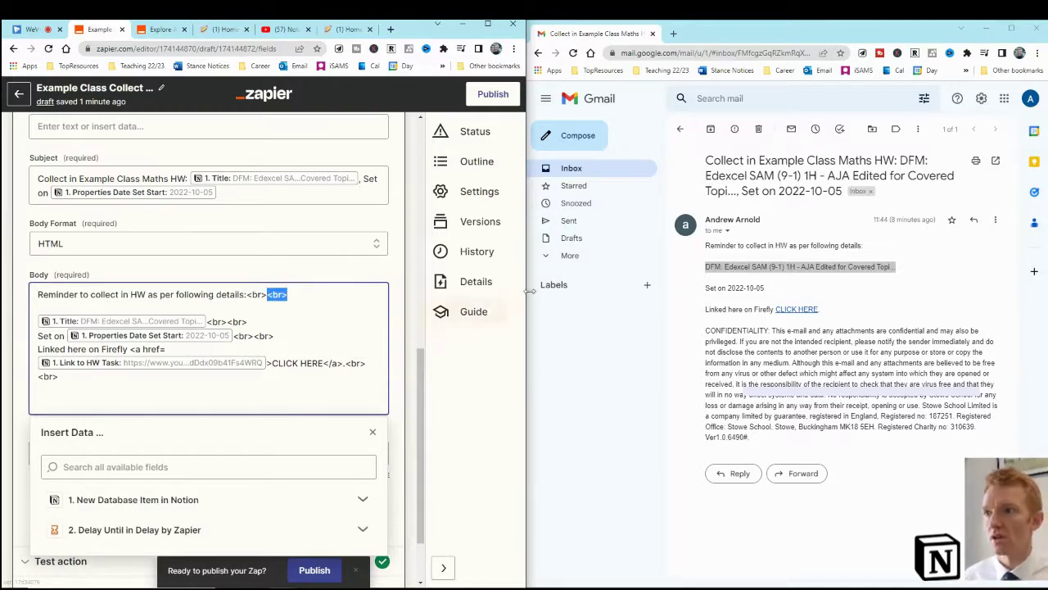
click(738, 279)
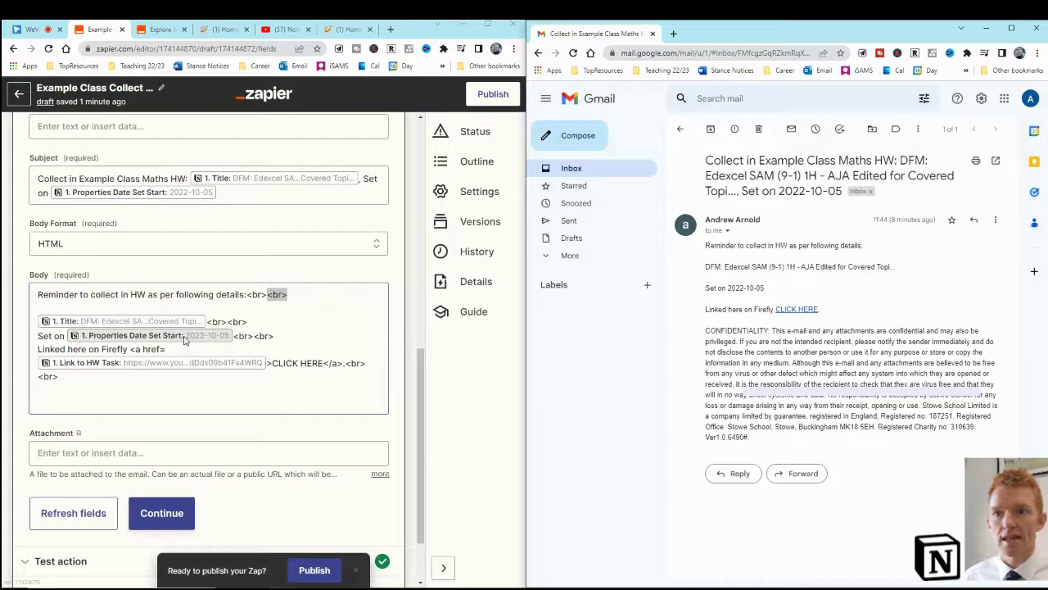
drag(782, 288, 731, 288)
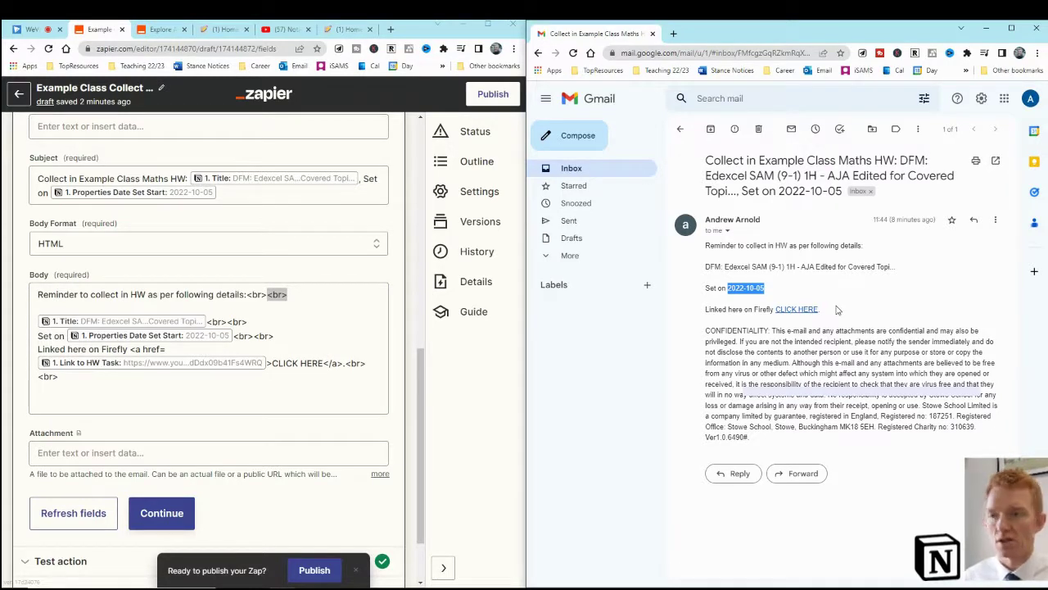
click(837, 309)
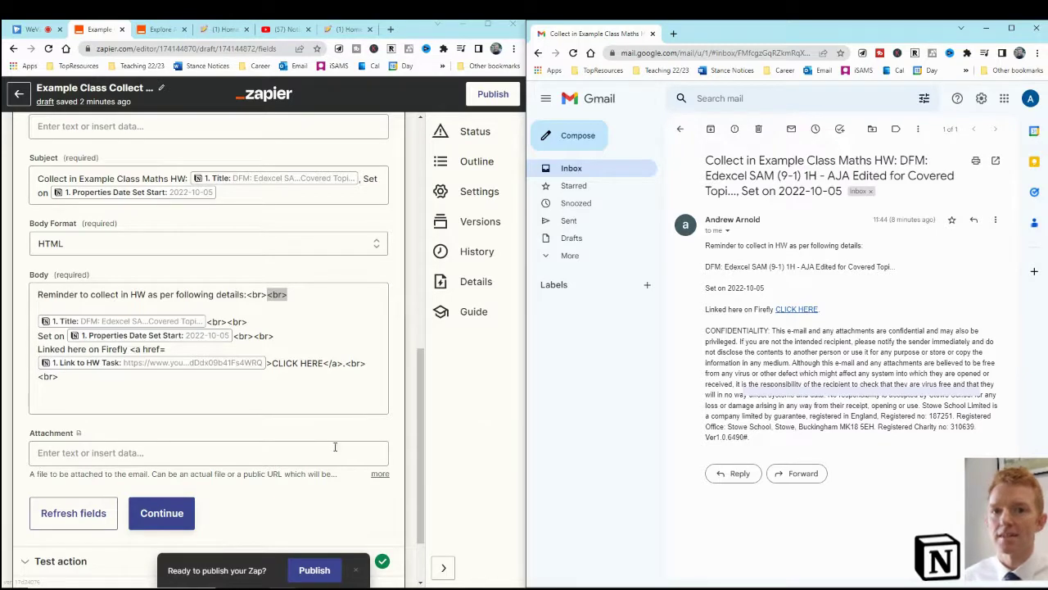
scroll(220, 418, down, 1)
Retest the Outlook email action to send a fresh reminder, and archive the old Gmail test email.
click(141, 321)
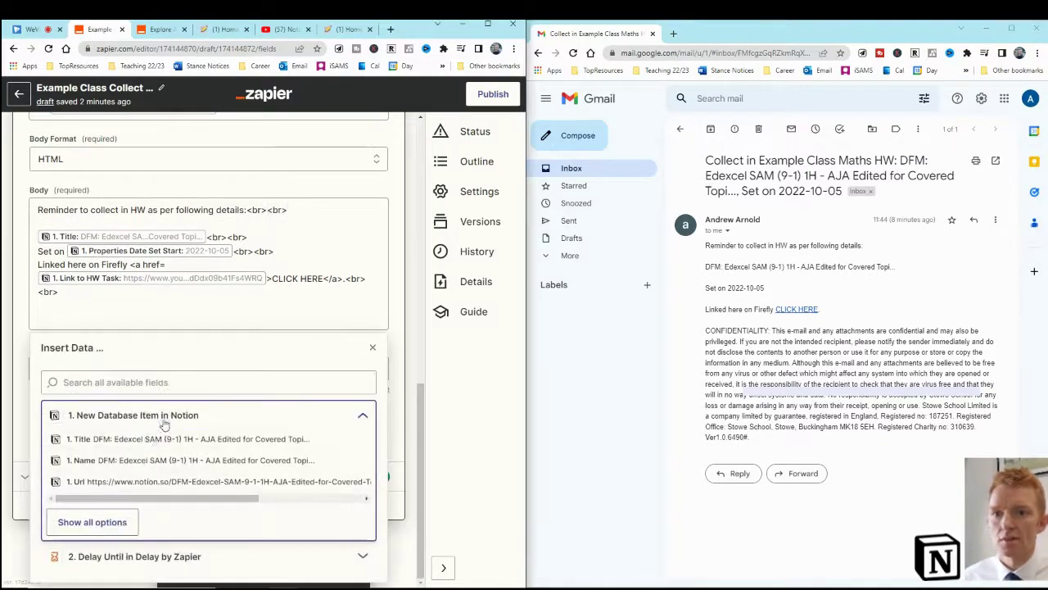
click(142, 321)
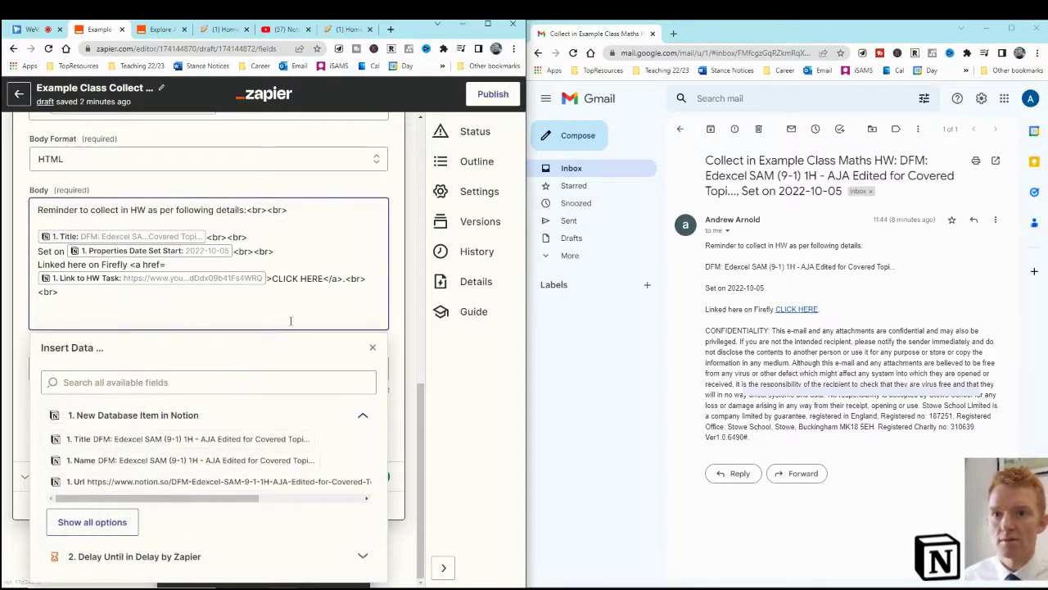
key(Escape)
click(170, 434)
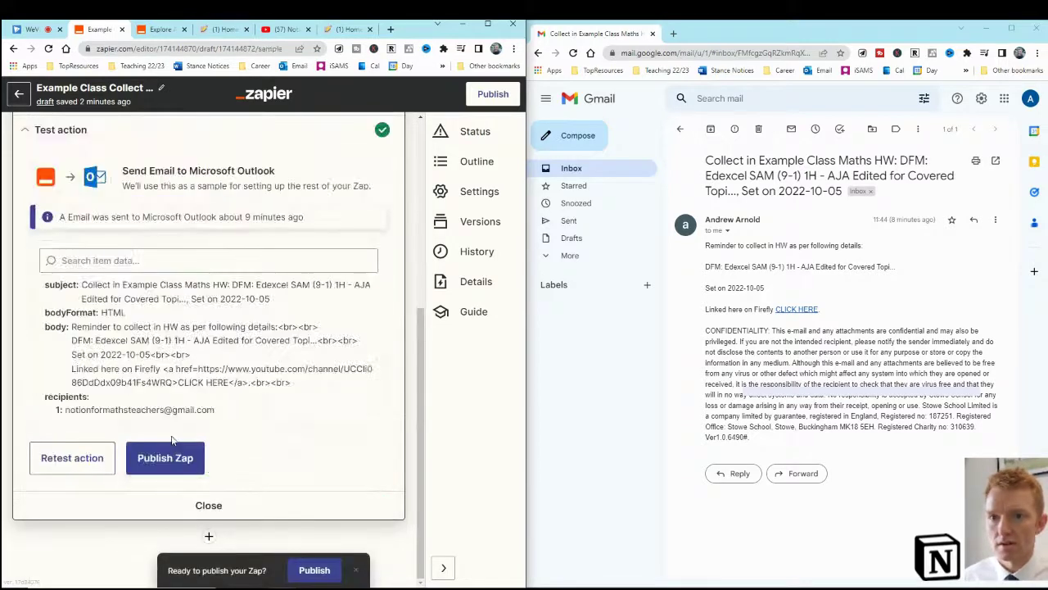
click(71, 458)
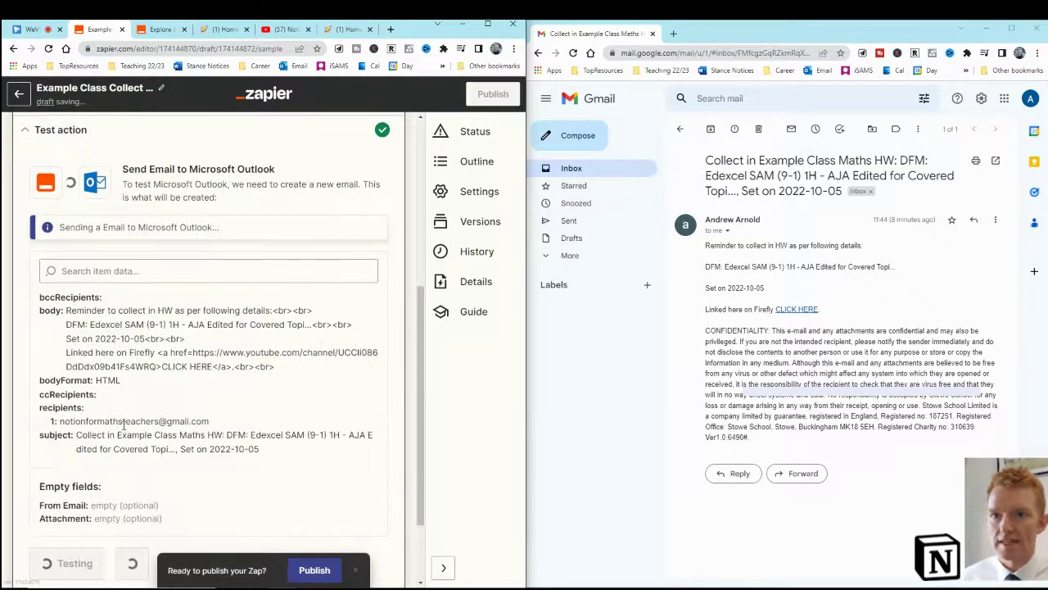
click(711, 128)
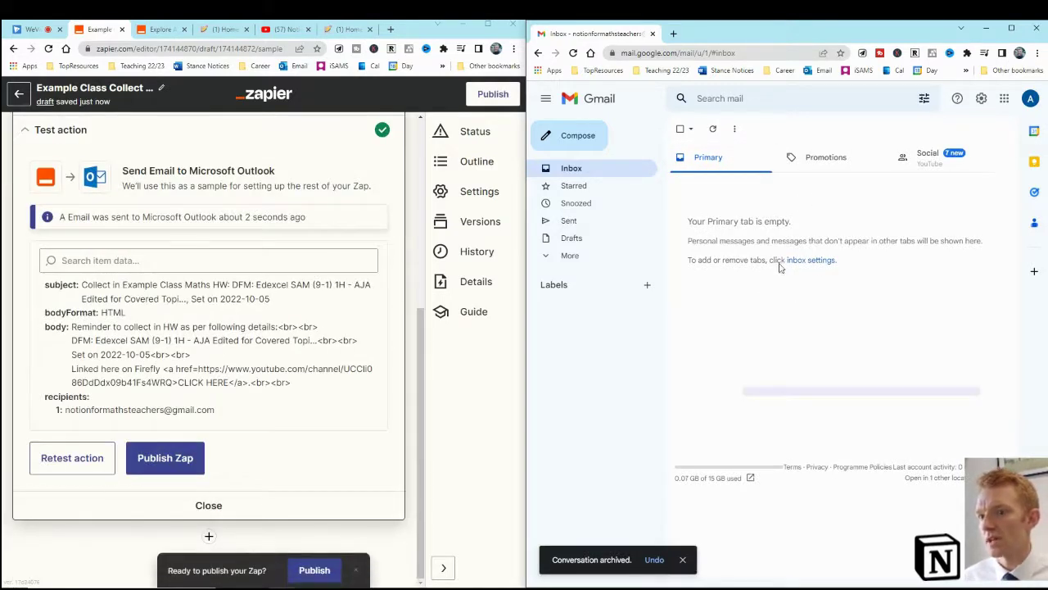
Open the new test reminder email and highlight its subject 'Collect in Example Class Maths HW'.
click(814, 185)
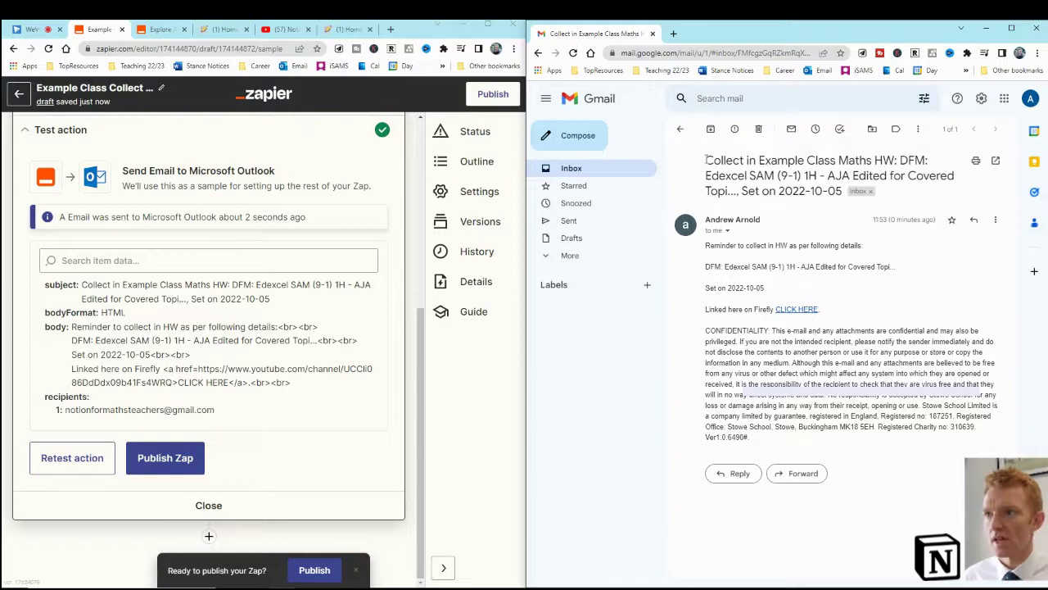
drag(706, 161, 897, 161)
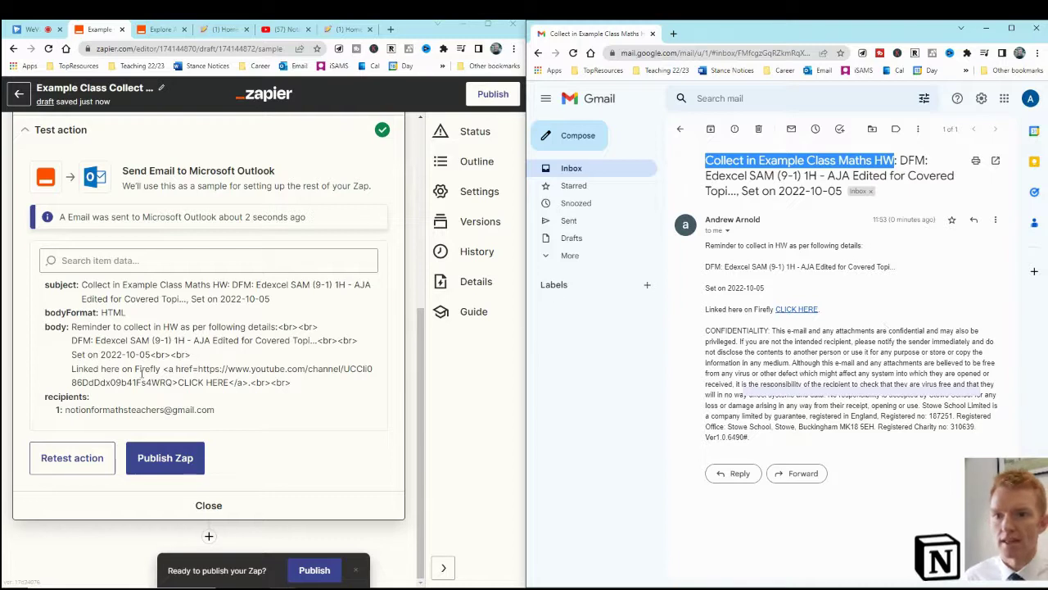
click(180, 458)
Confirm publishing the Example Class Collect In HW zap with it turned on.
click(275, 350)
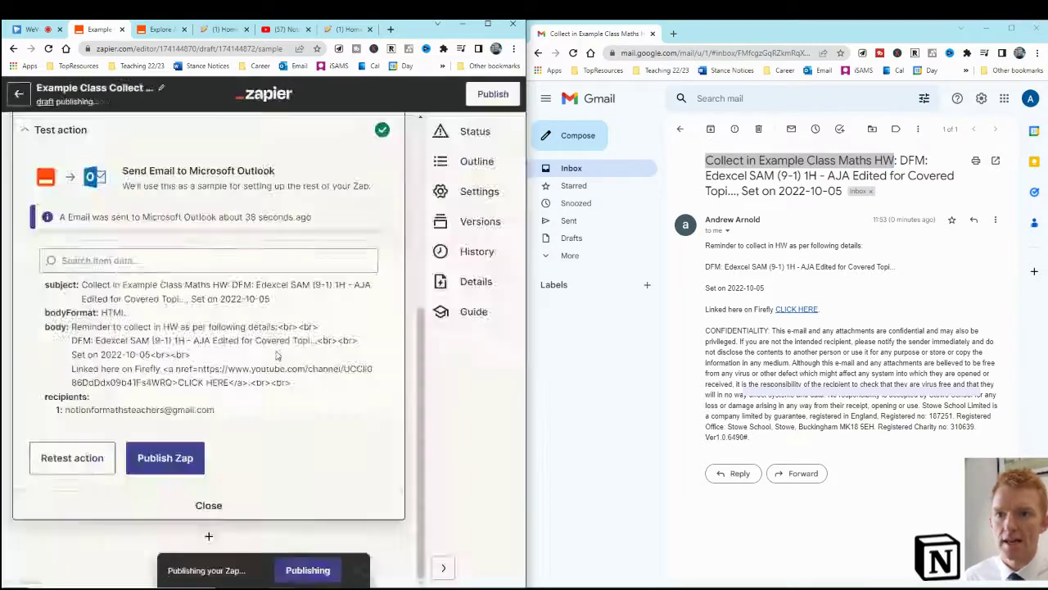